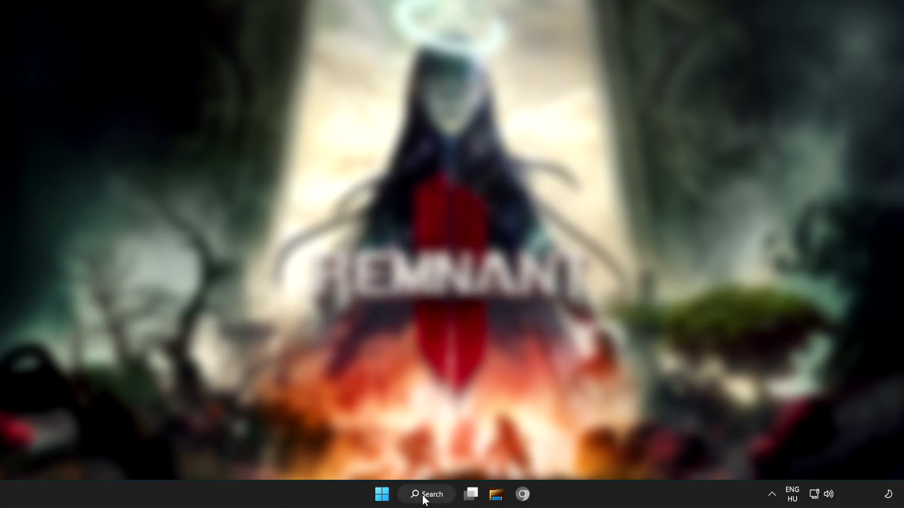
Search Windows for 'device manager' so Device Manager shows as the best match.
click(430, 499)
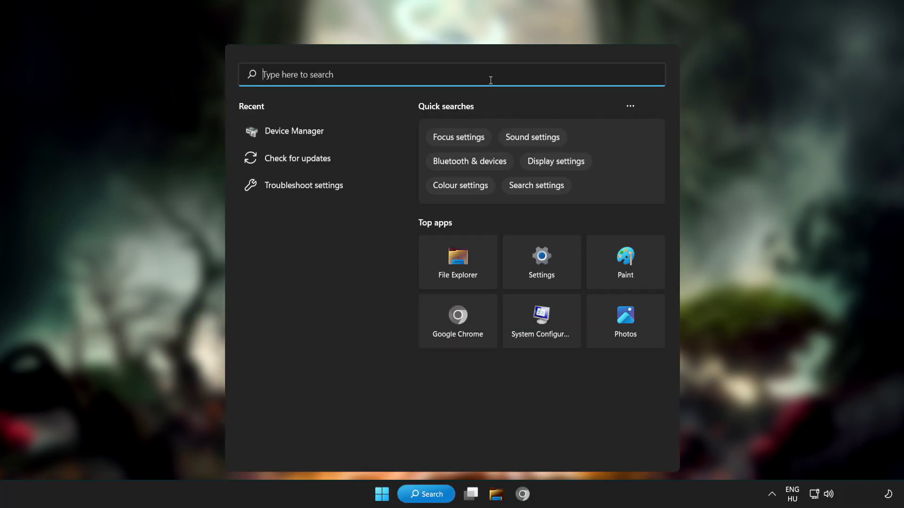
text(dev)
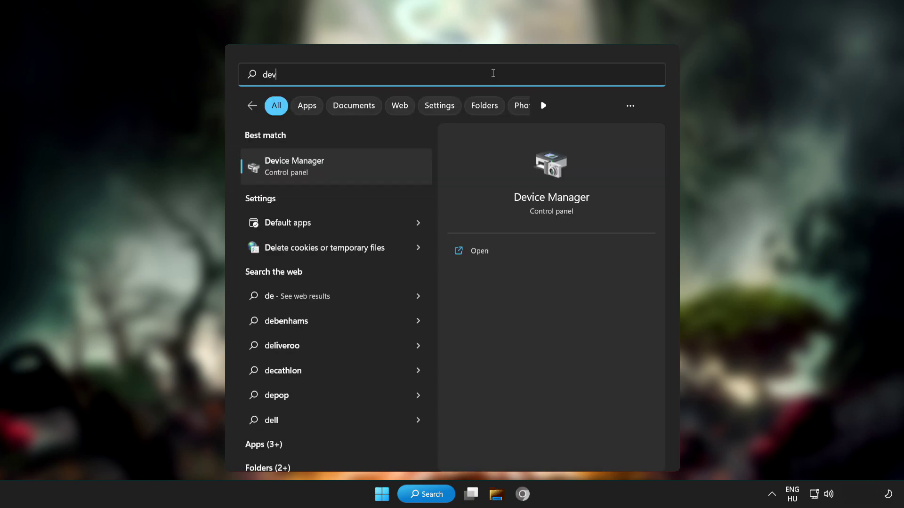
text(ice manager)
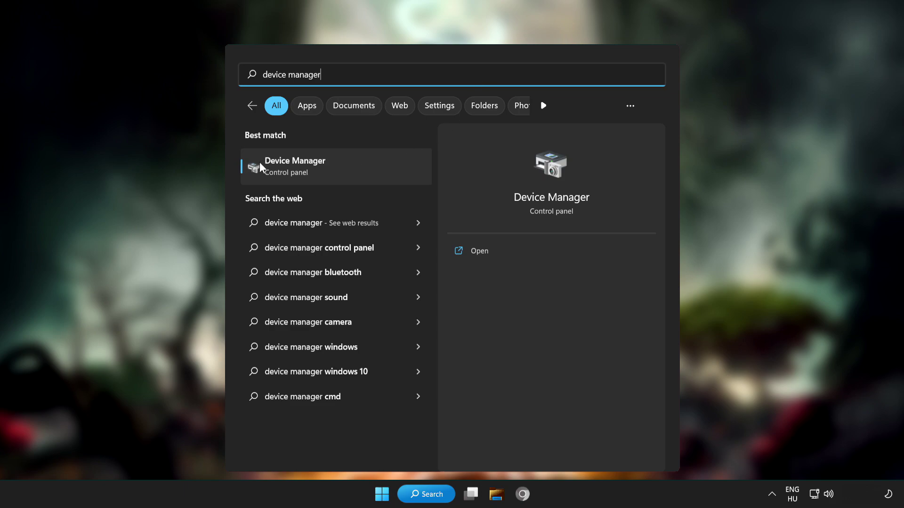
Open Device Manager maximised, expand Display adapters and bring up the VMware SVGA 3D context menu.
click(375, 167)
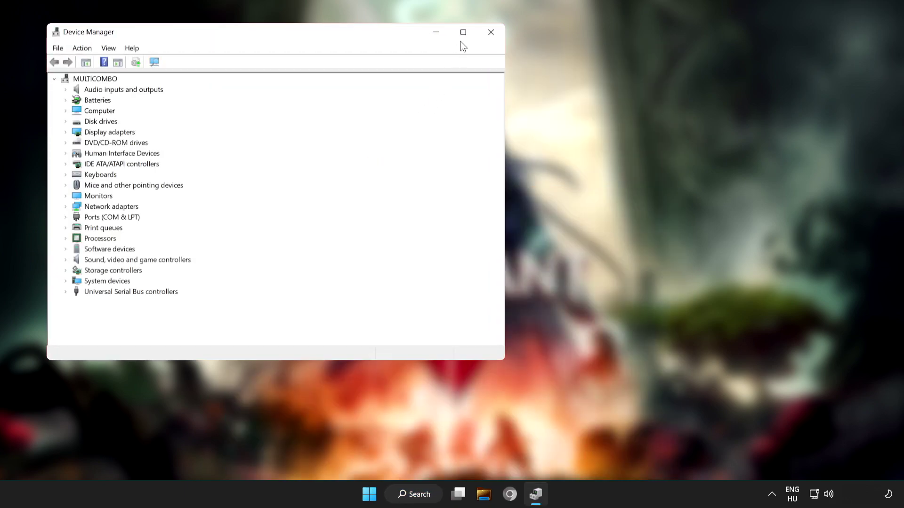
click(462, 32)
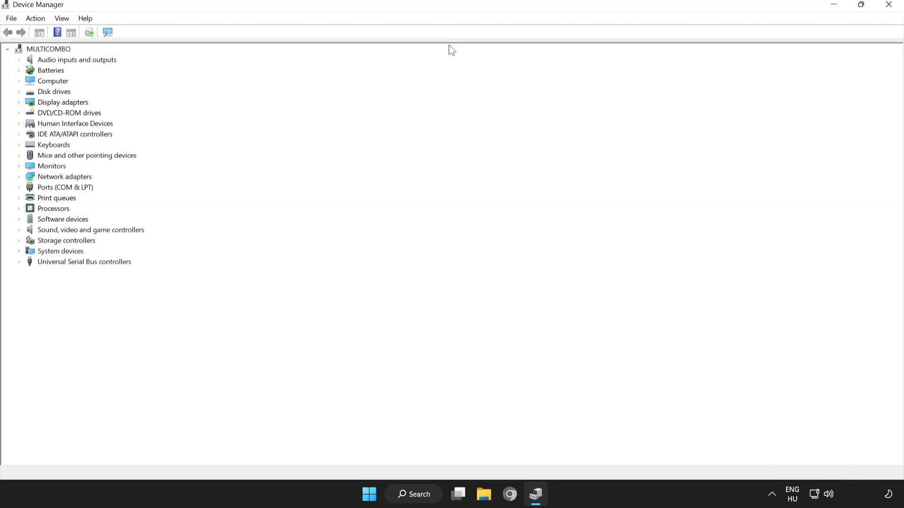
click(61, 102)
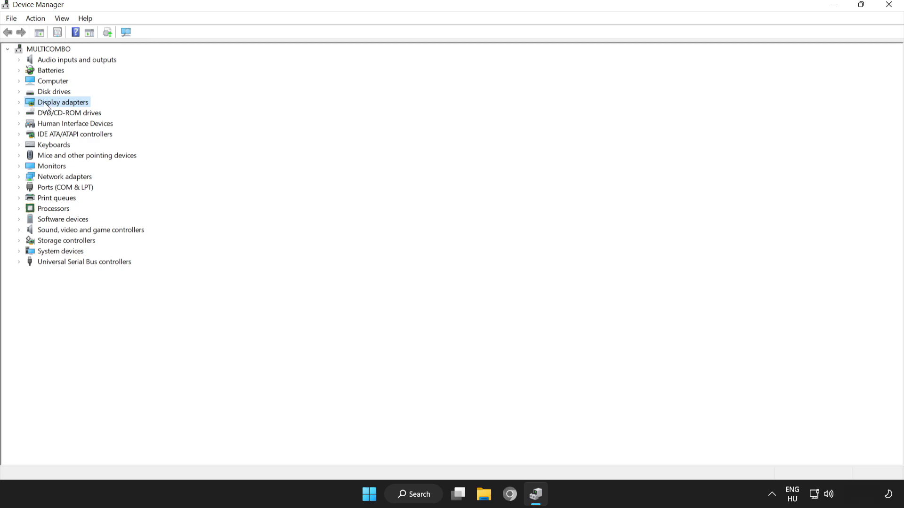
click(18, 103)
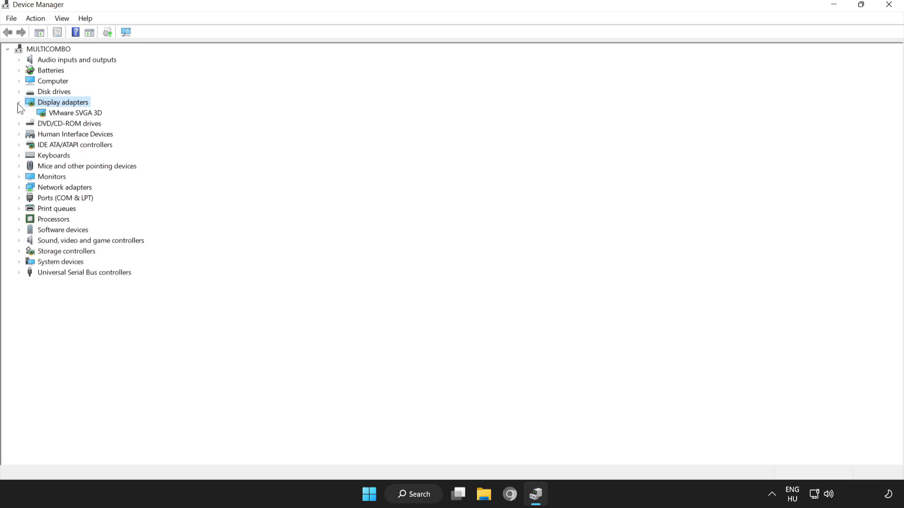
click(56, 113)
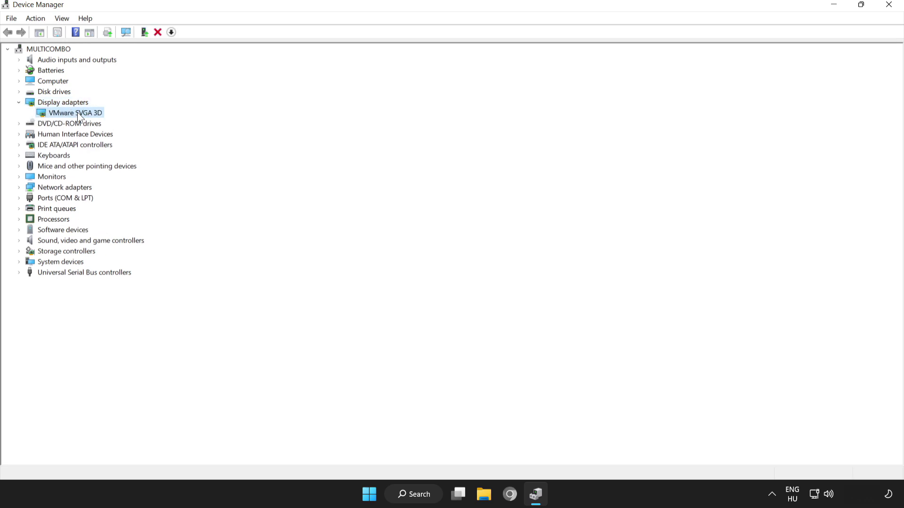
right_click(67, 113)
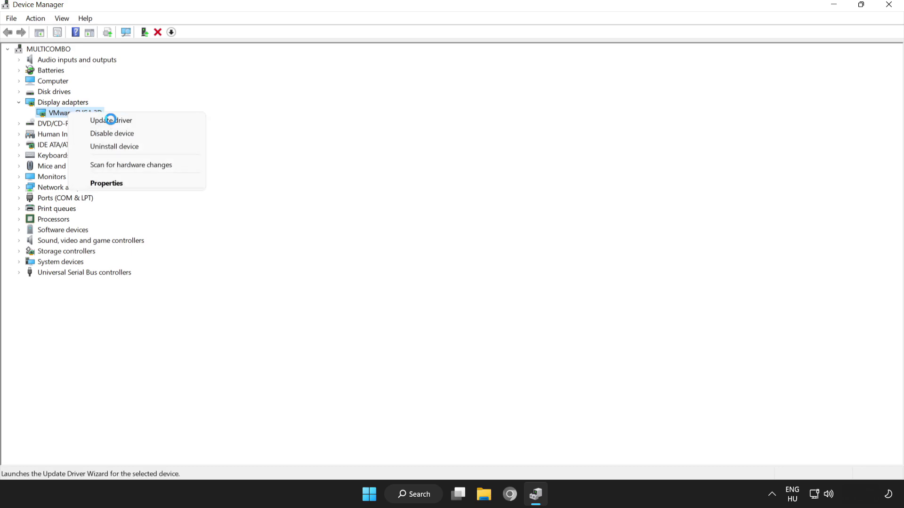
Search automatically for a VMware SVGA 3D driver update, confirm it's current, then close Device Manager.
click(111, 121)
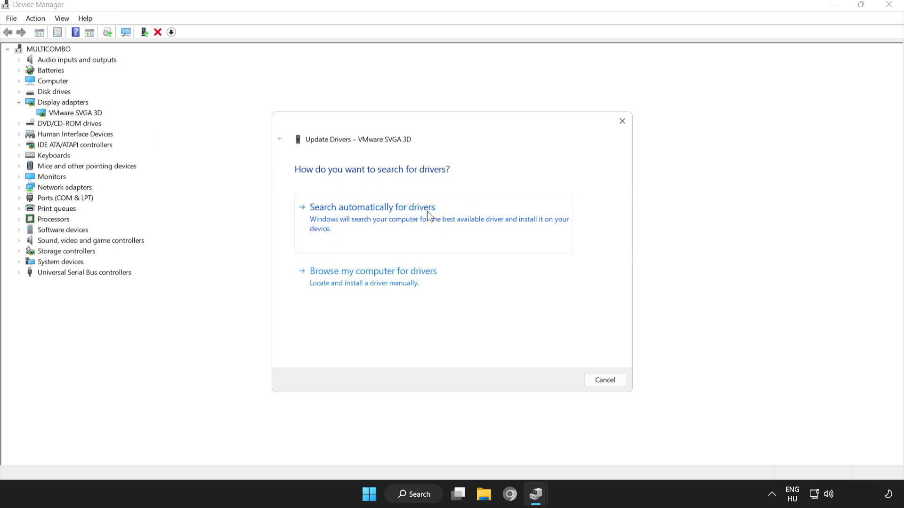
click(383, 212)
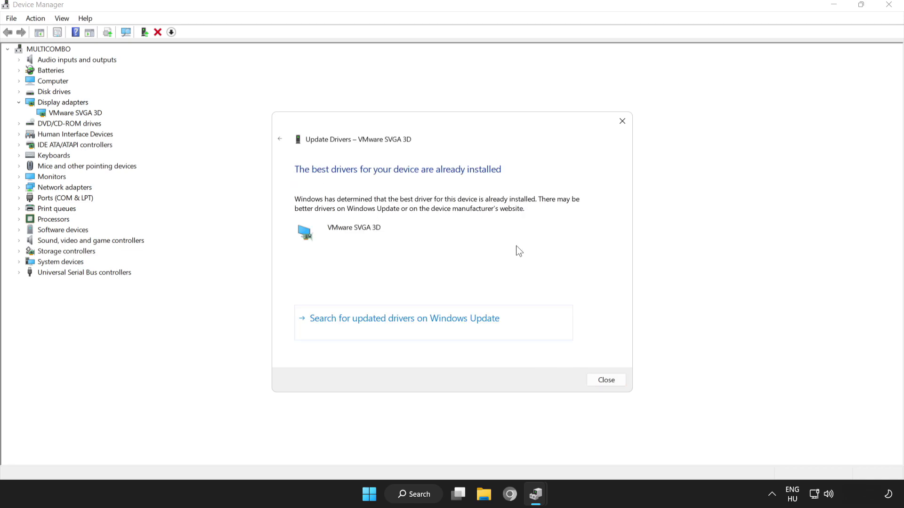
click(611, 380)
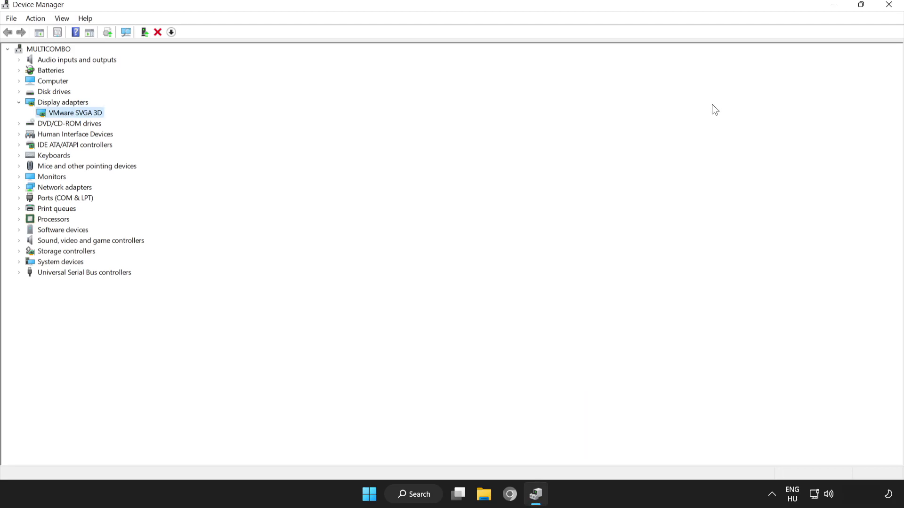
click(890, 6)
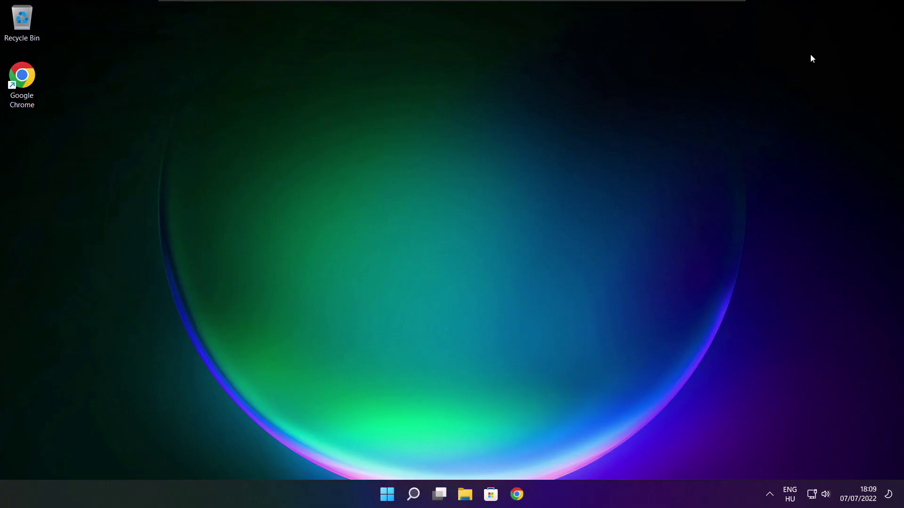
Search 'edit power plan' and open the High performance plan's Edit Plan Settings.
click(414, 498)
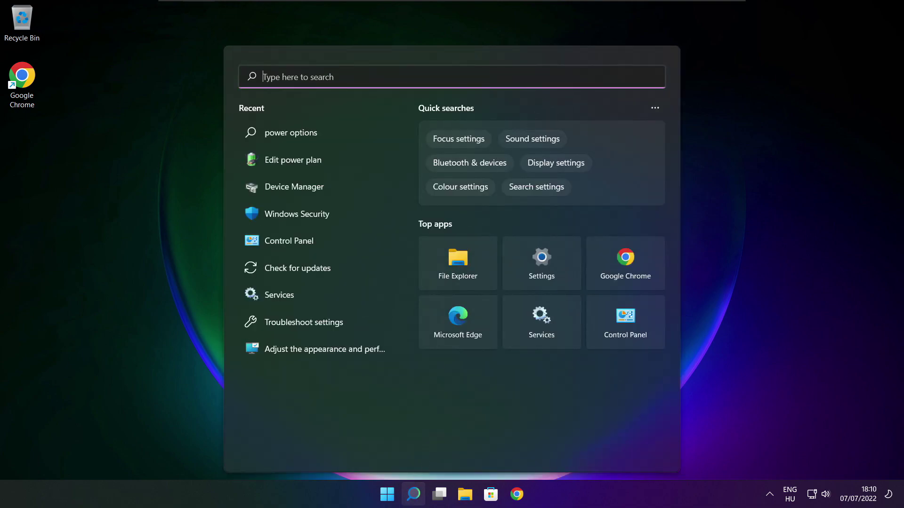
text(ed)
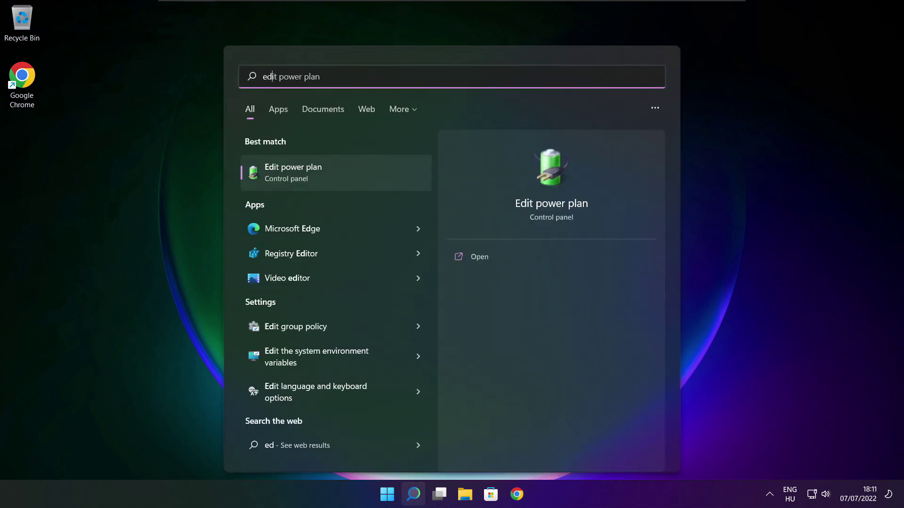
text(it power plan)
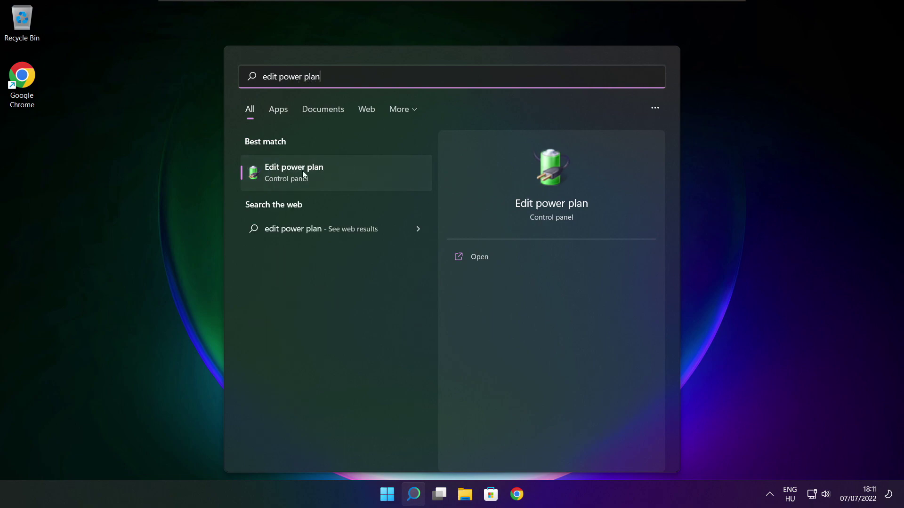
click(355, 179)
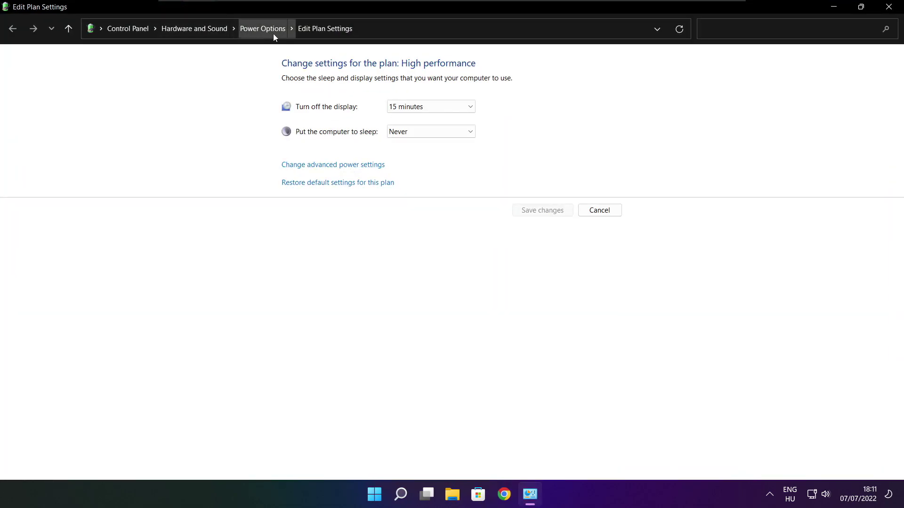
Switch the active power plan from Balanced to High performance and close Power Options.
click(269, 36)
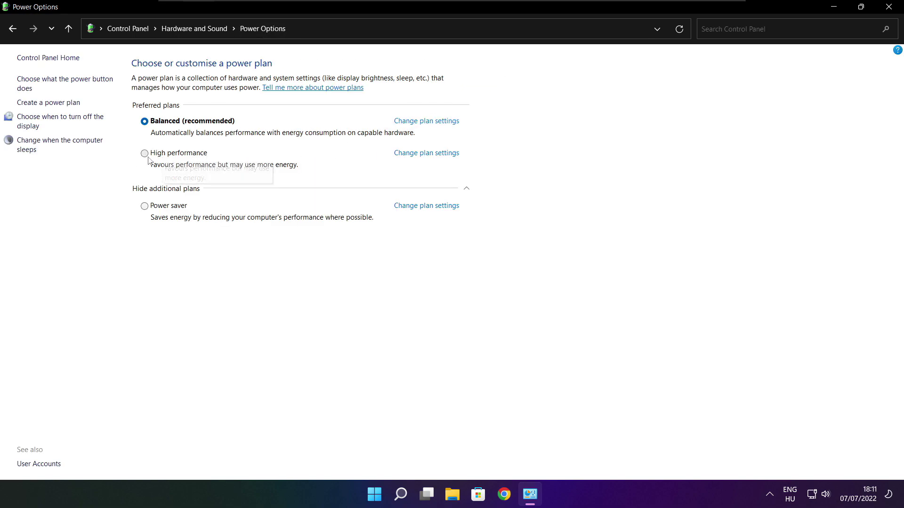
click(187, 157)
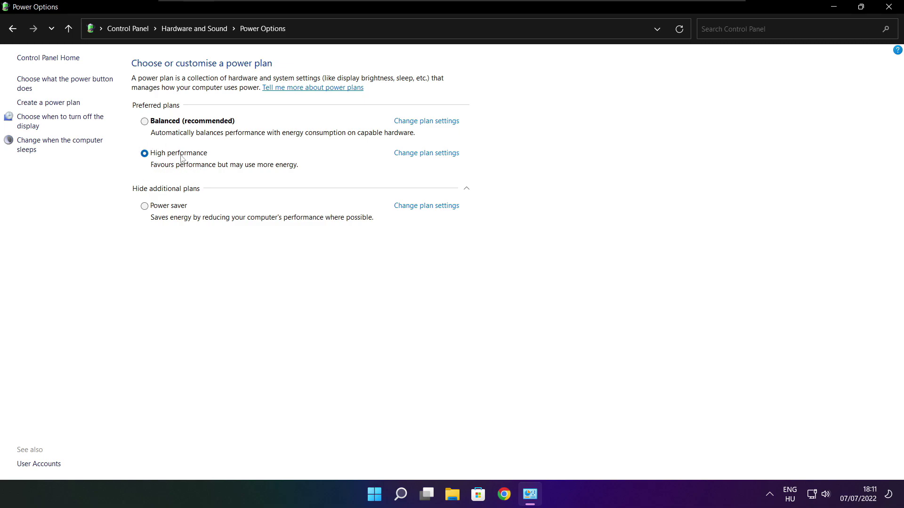
click(891, 7)
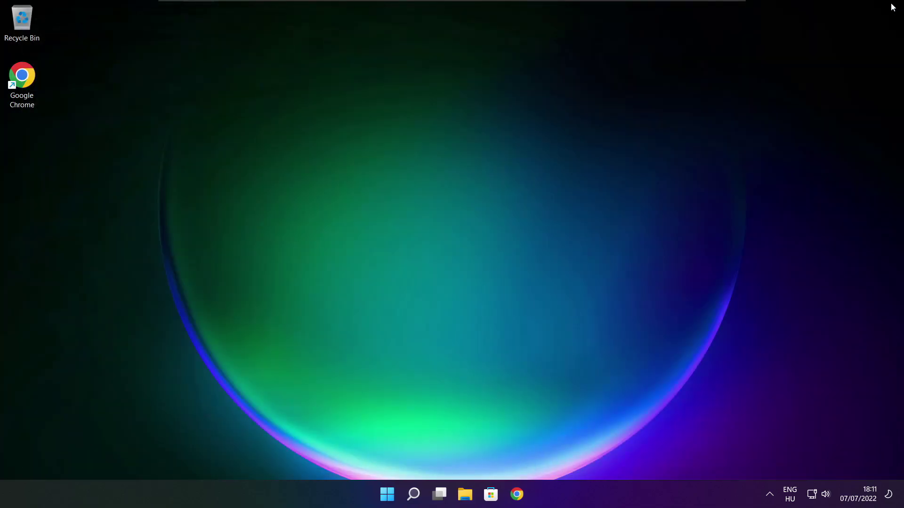
Search 'game mode' and open the Settings Game Mode page.
click(414, 494)
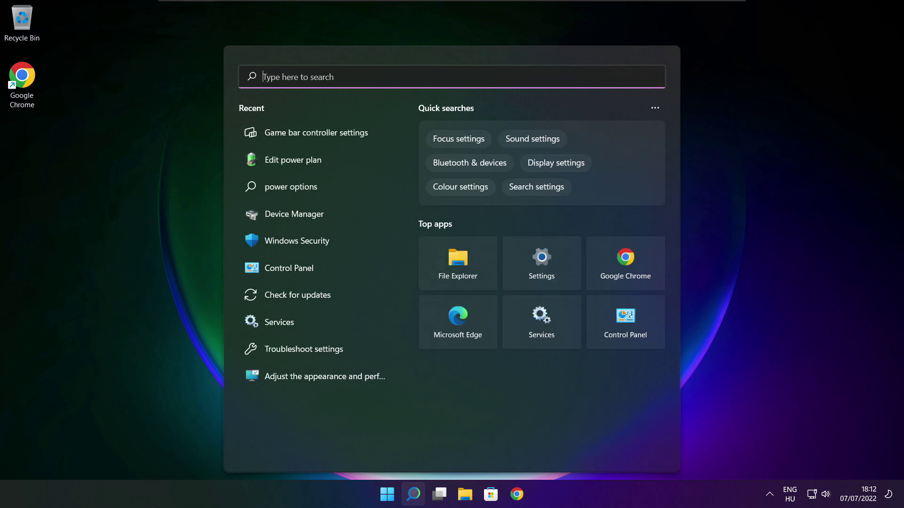
text(game m)
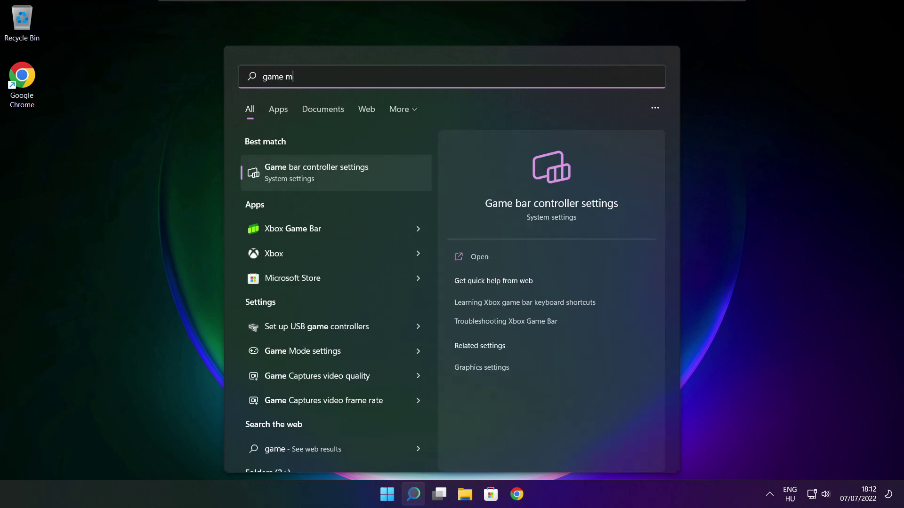
text(ode settings)
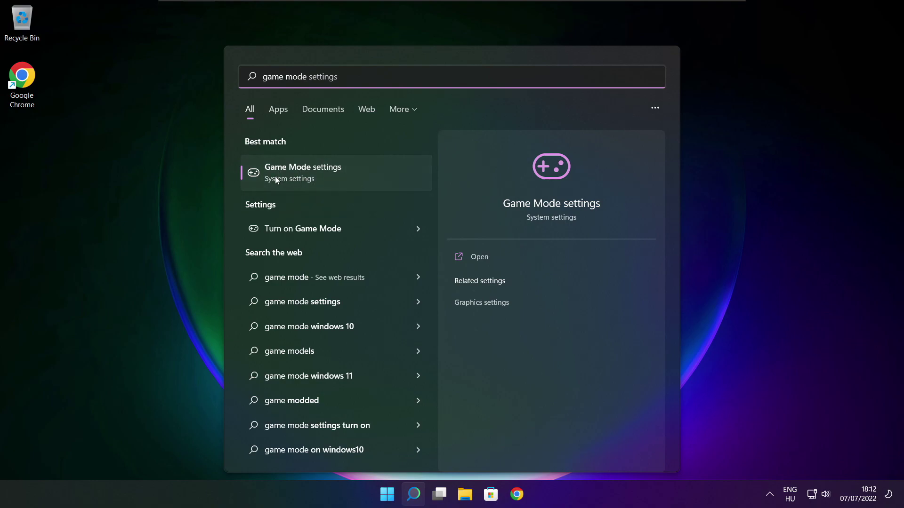
click(358, 175)
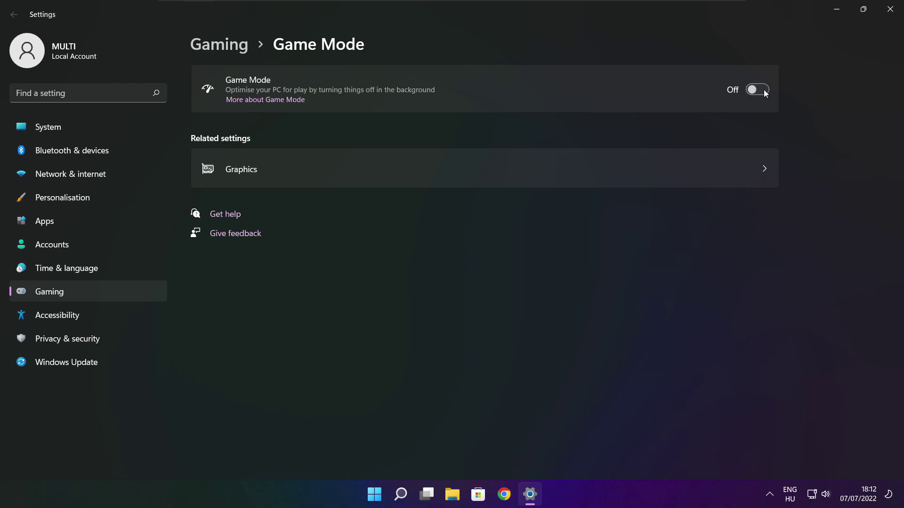
Turn off the controller-button shortcut in Xbox Game Bar settings and close Settings.
click(223, 50)
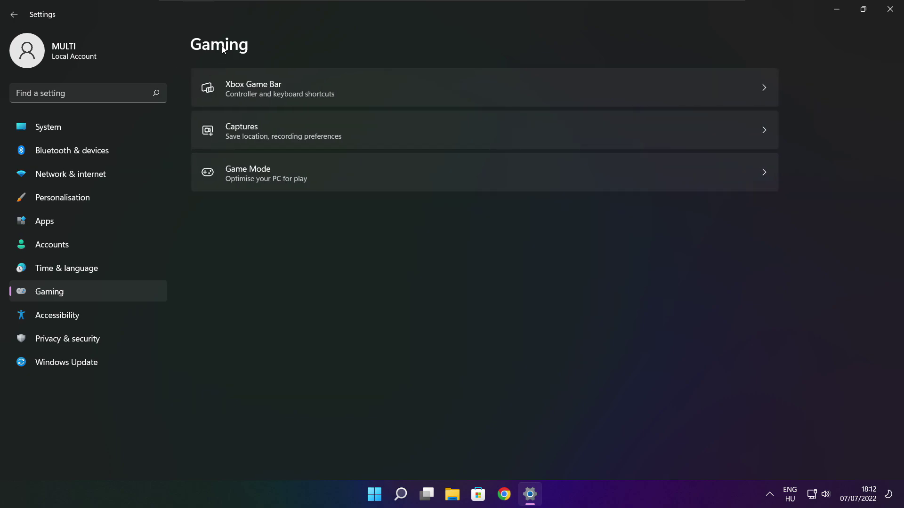
click(370, 100)
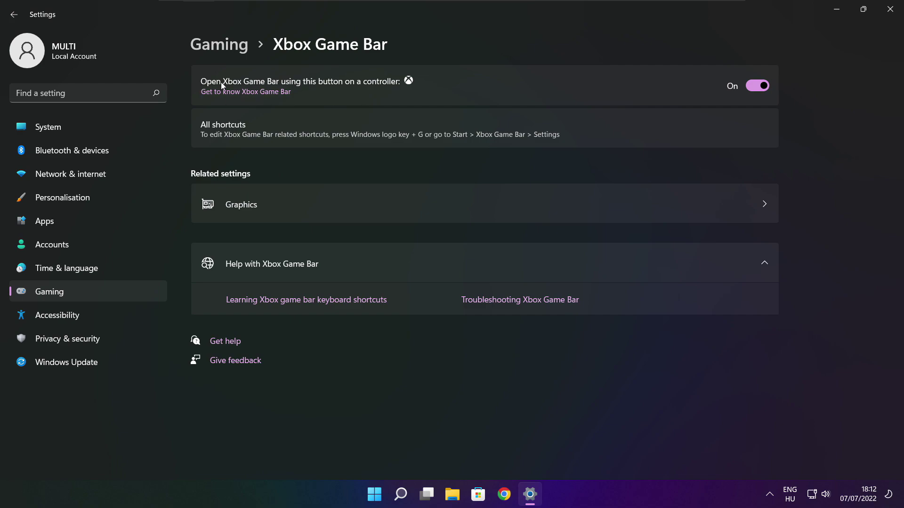
click(751, 87)
click(890, 15)
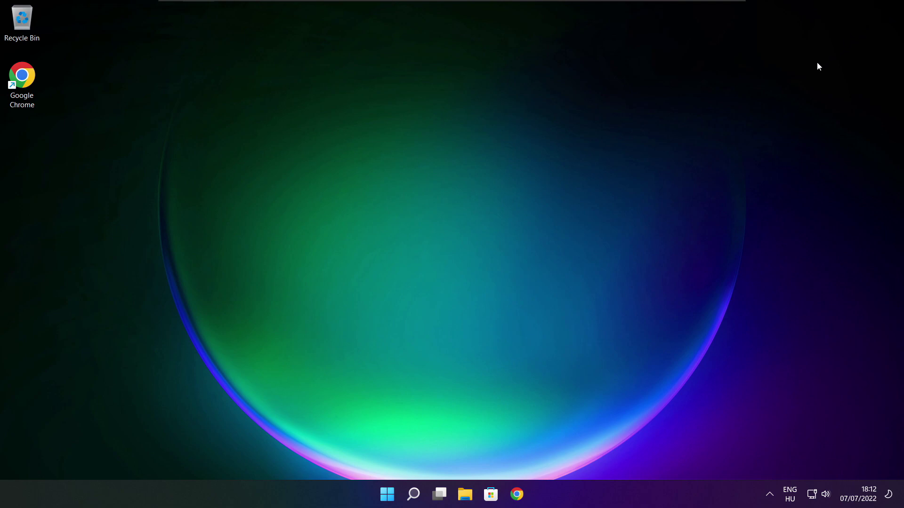
Launch Task Manager from the Start button's quick-link menu.
right_click(390, 496)
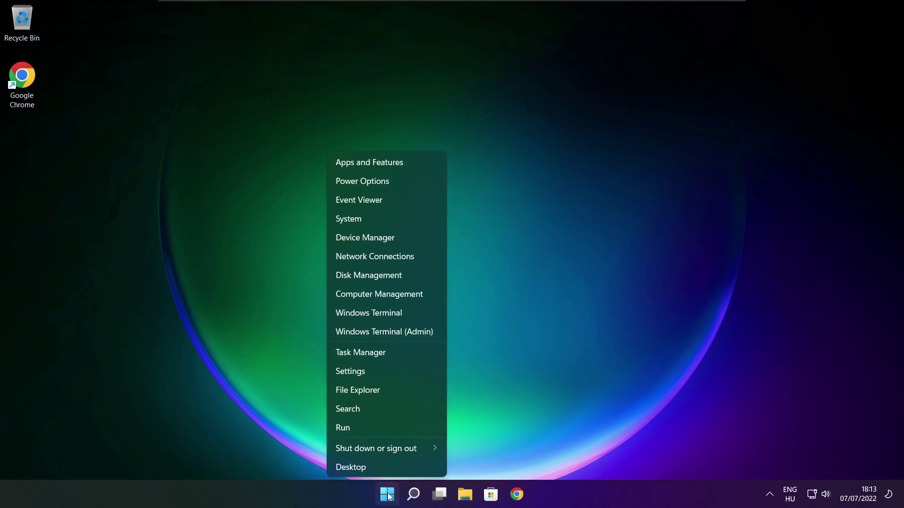
click(390, 354)
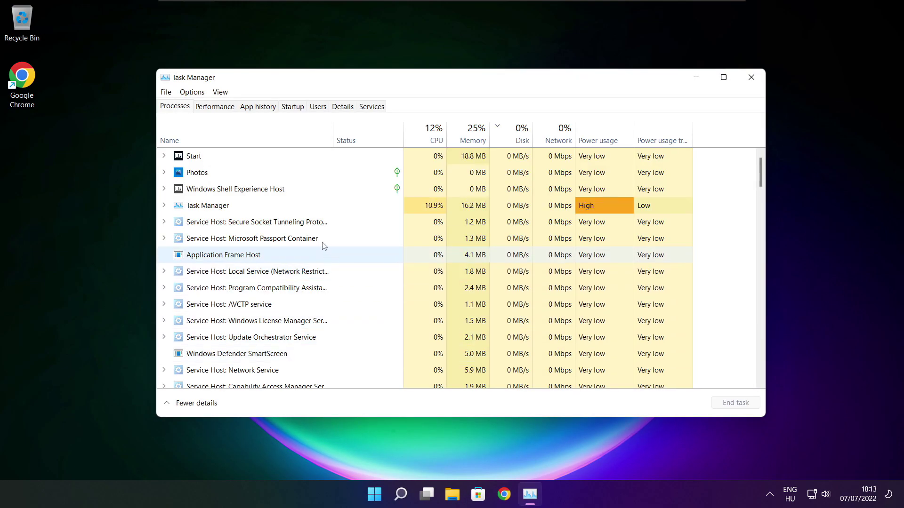
Disable Cortana, Microsoft Edge, Microsoft Teams and Terminal as startup apps, then close Task Manager.
click(295, 110)
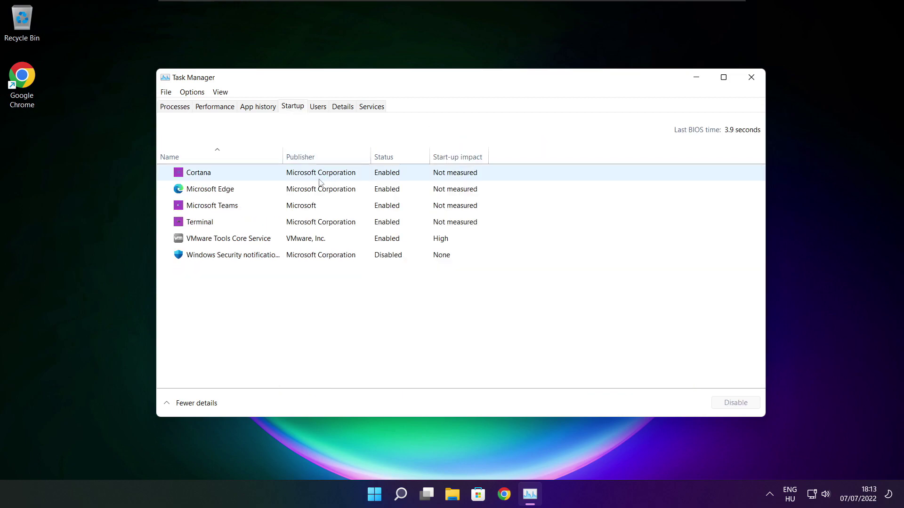
click(346, 175)
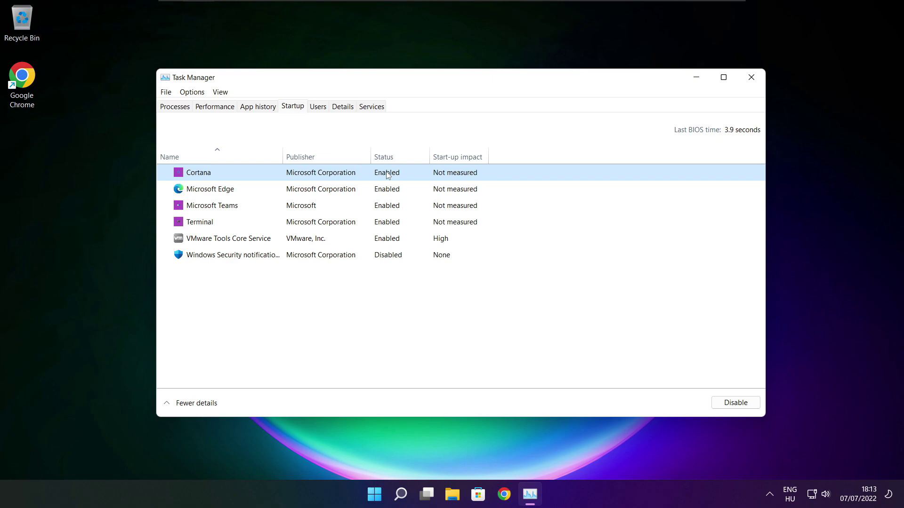
click(736, 407)
click(280, 193)
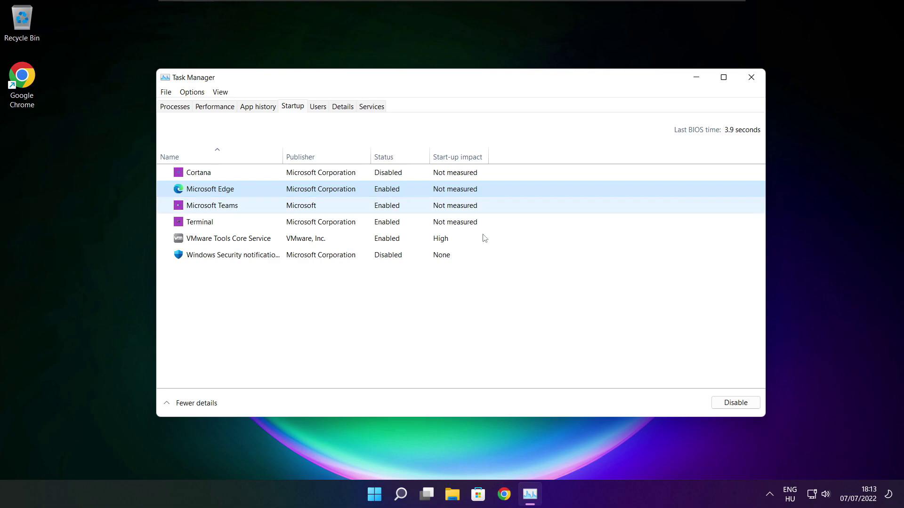
click(742, 408)
click(398, 207)
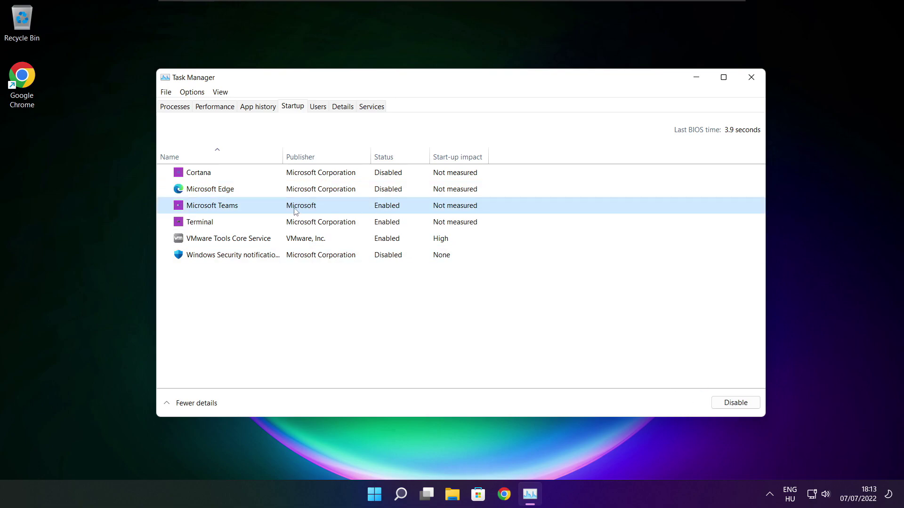
click(745, 405)
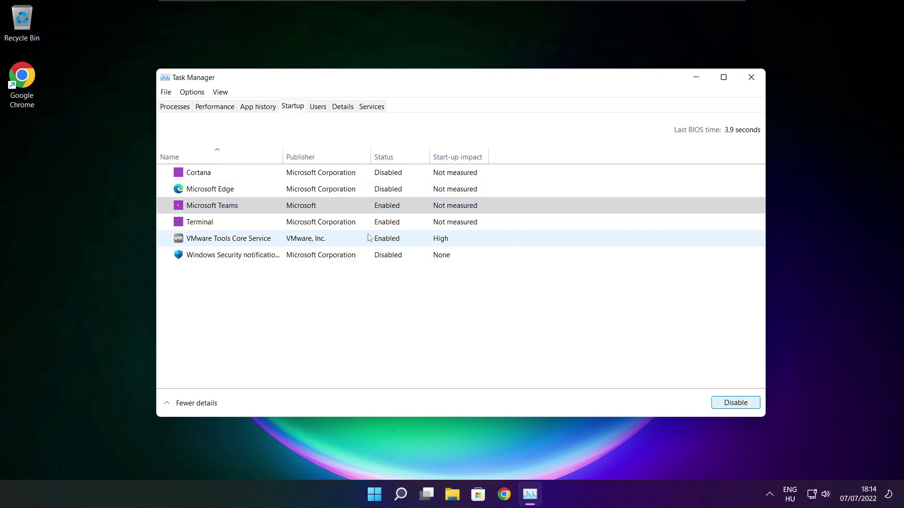
click(344, 227)
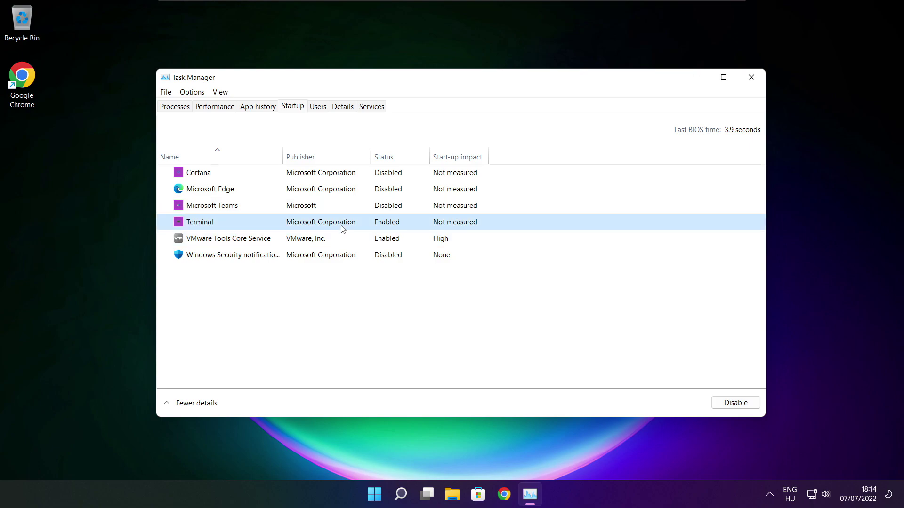
click(746, 407)
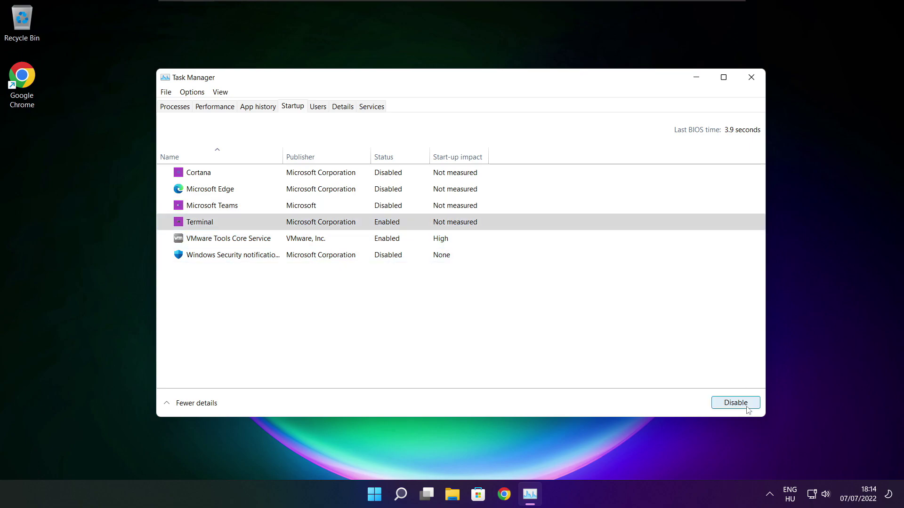
click(409, 222)
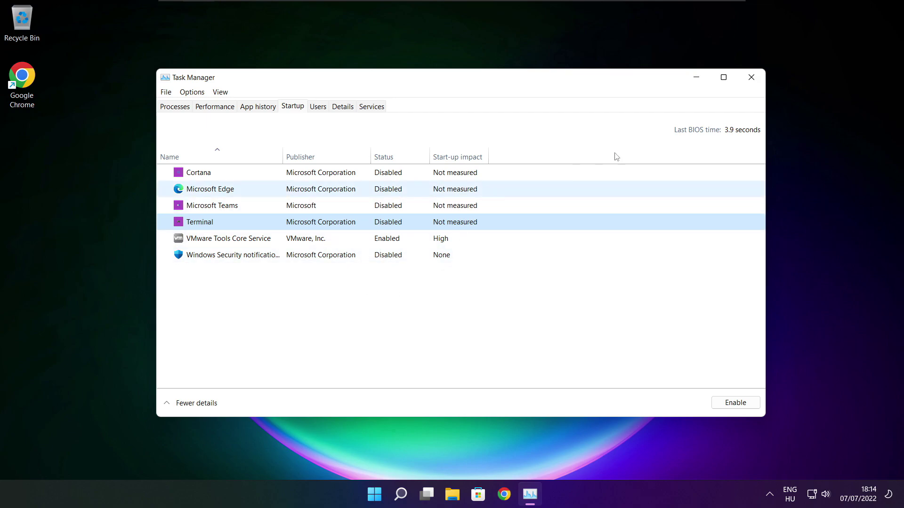
click(750, 79)
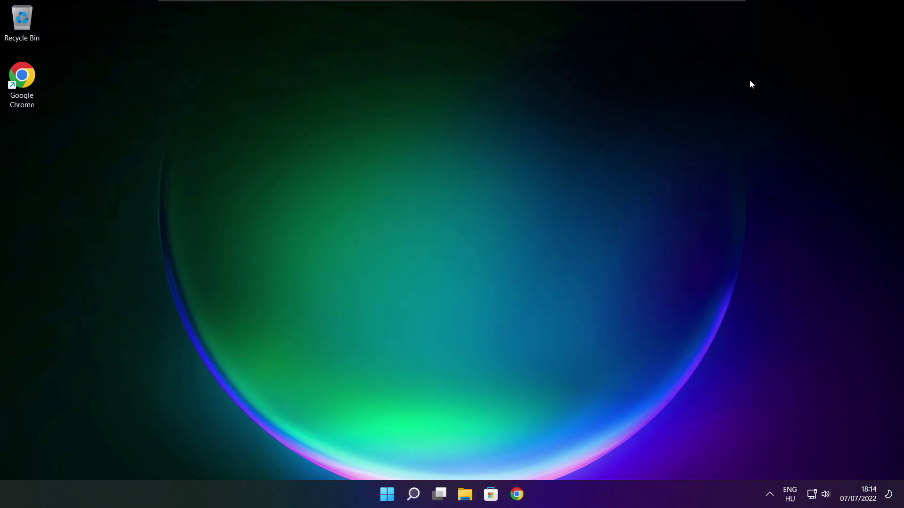
Search 'optimise' and open Defragment and Optimise Drives.
right_click(413, 494)
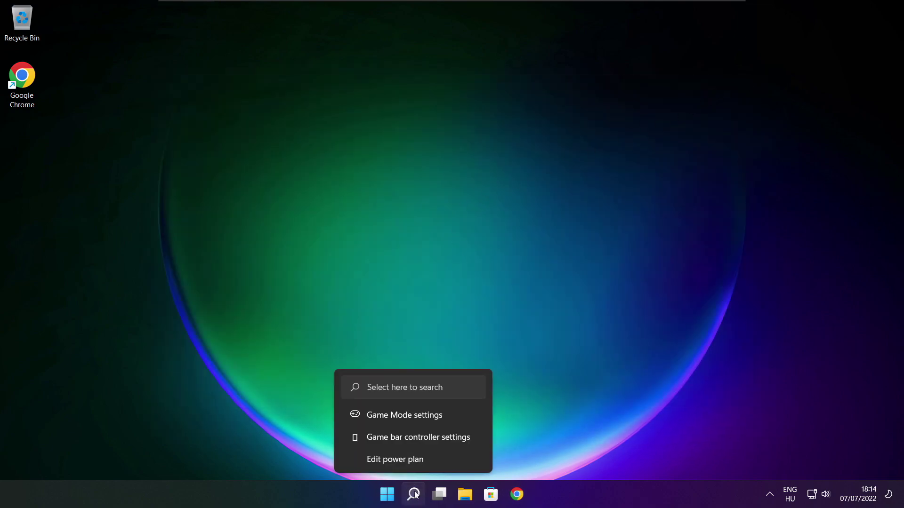
click(414, 499)
click(414, 499)
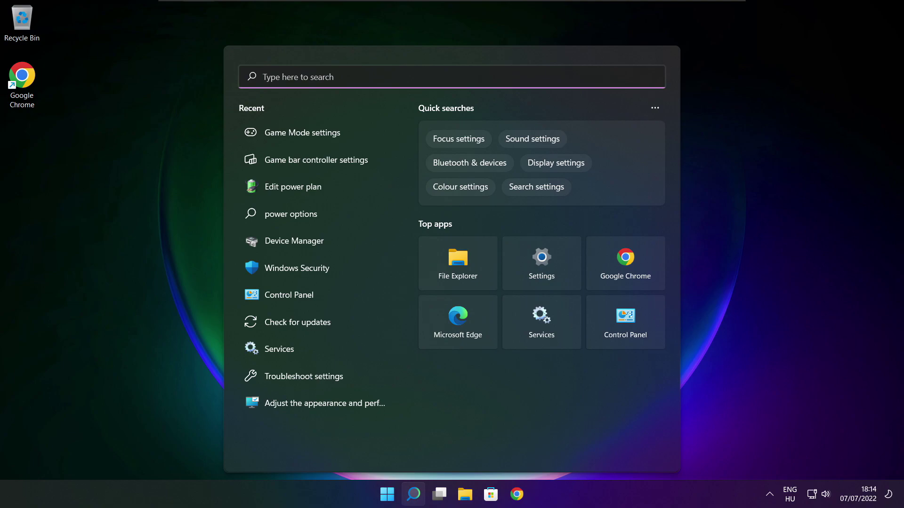
text(opti)
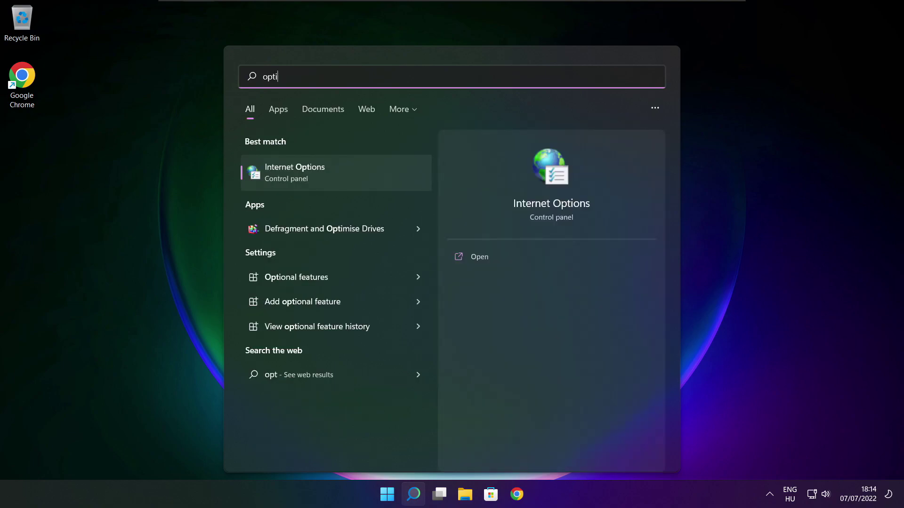
text(mise)
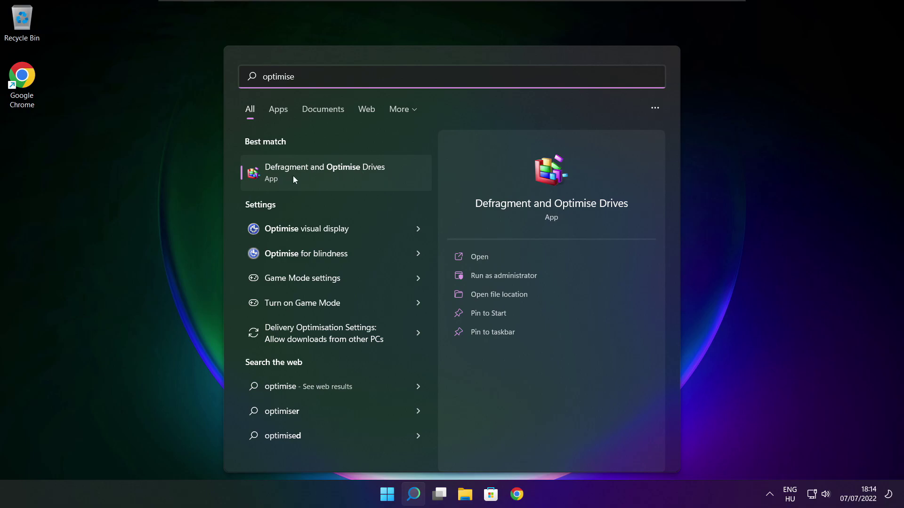
click(346, 171)
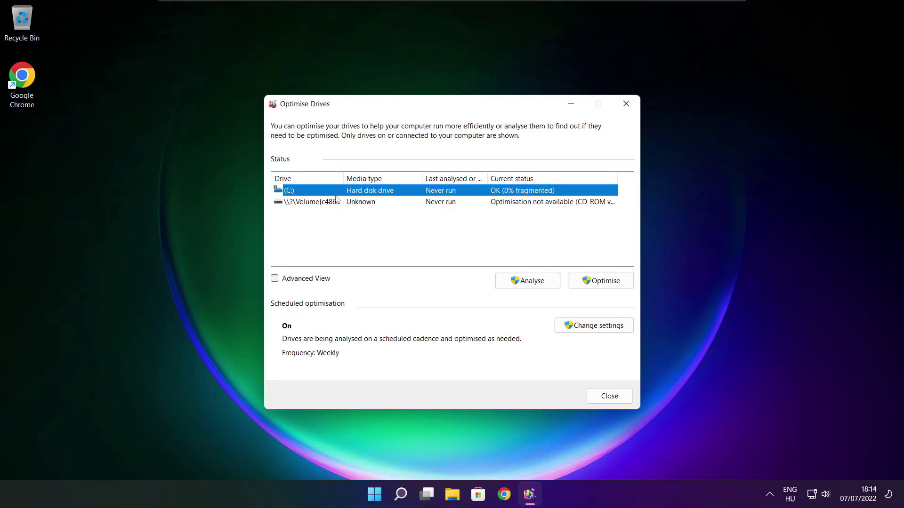
Analyse drive C: (9% fragmented), start optimising it, and close the window with Alt+F4.
click(521, 281)
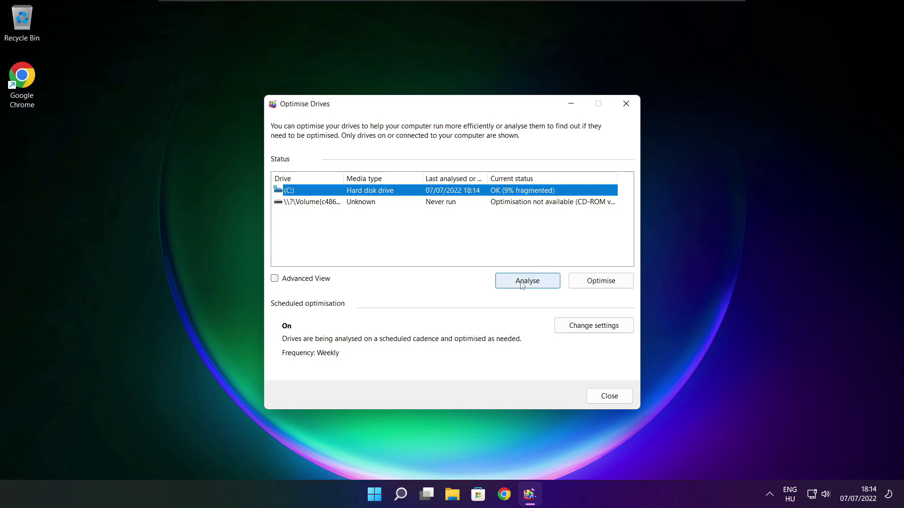
click(605, 285)
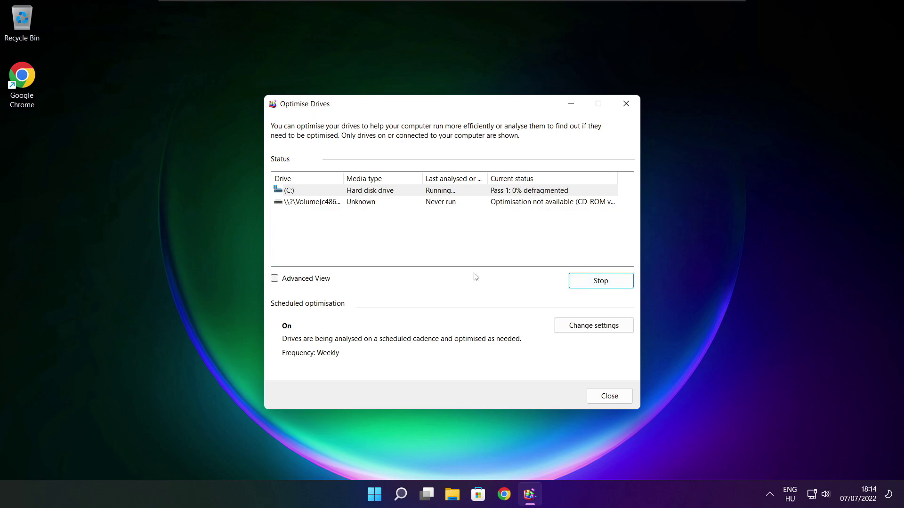
key(alt+F4)
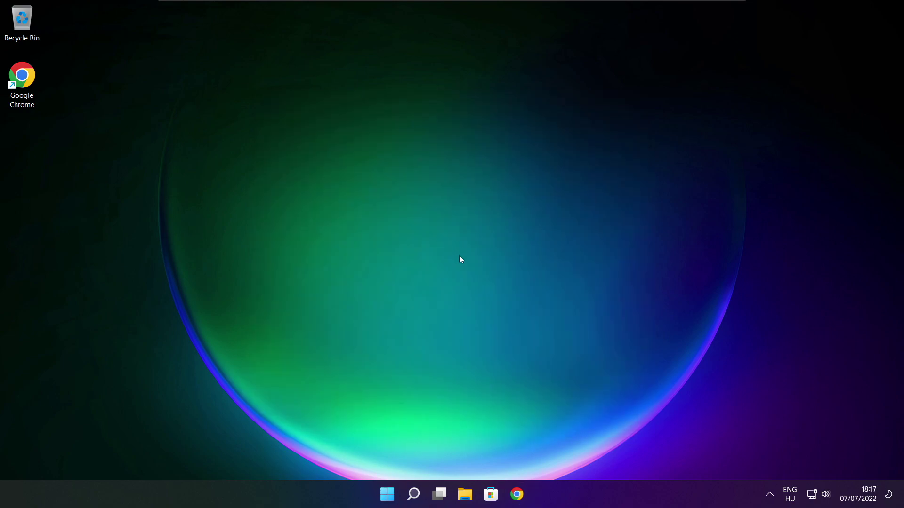
Recheck Windows Update (still offering KB5014668), then close Settings.
click(411, 493)
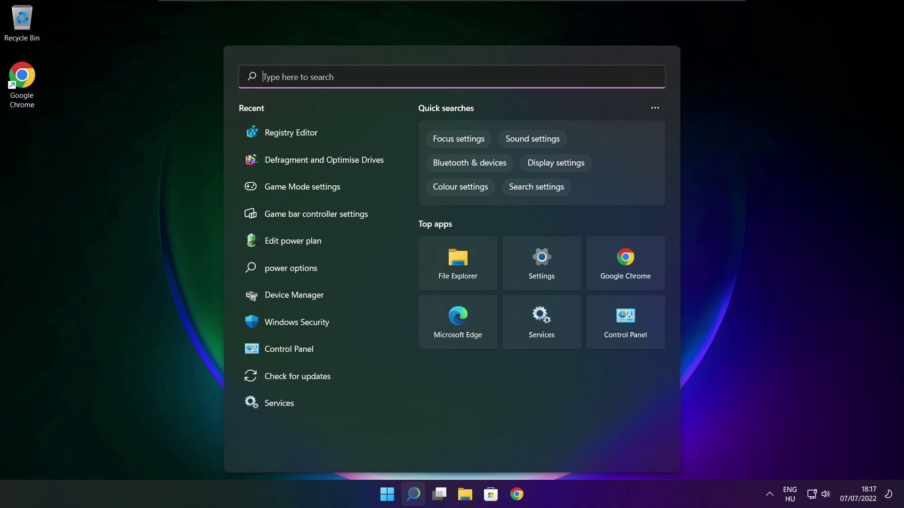
text(updates)
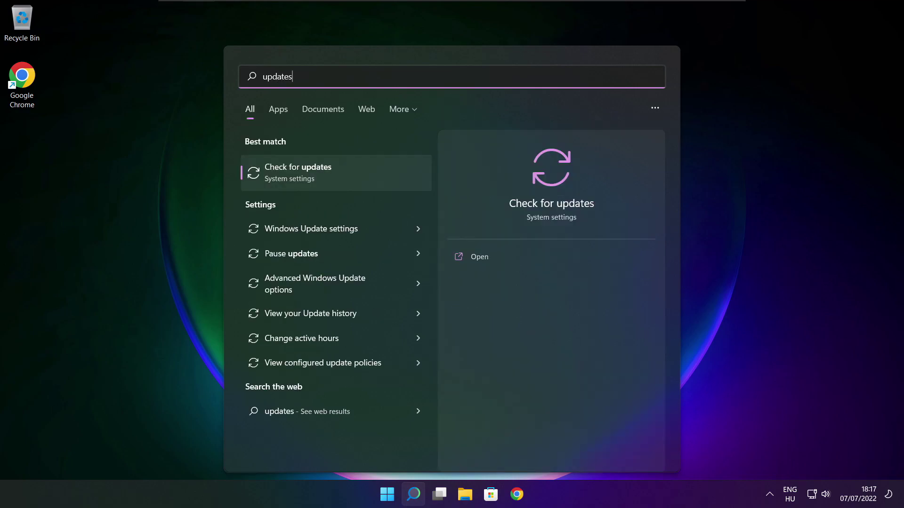
click(329, 176)
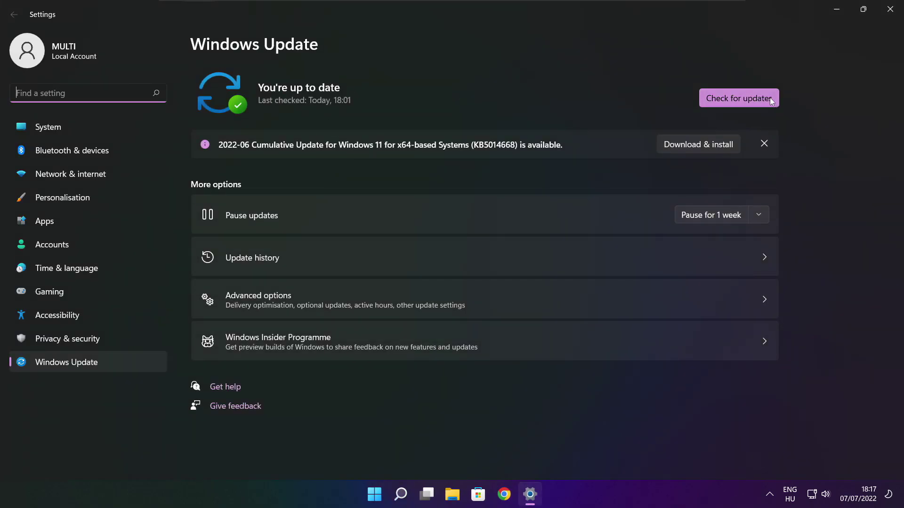
click(738, 98)
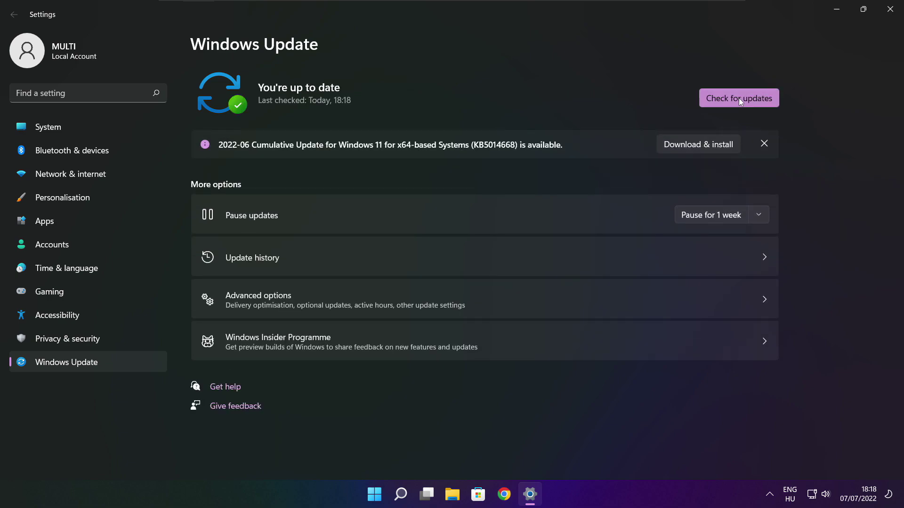
click(890, 12)
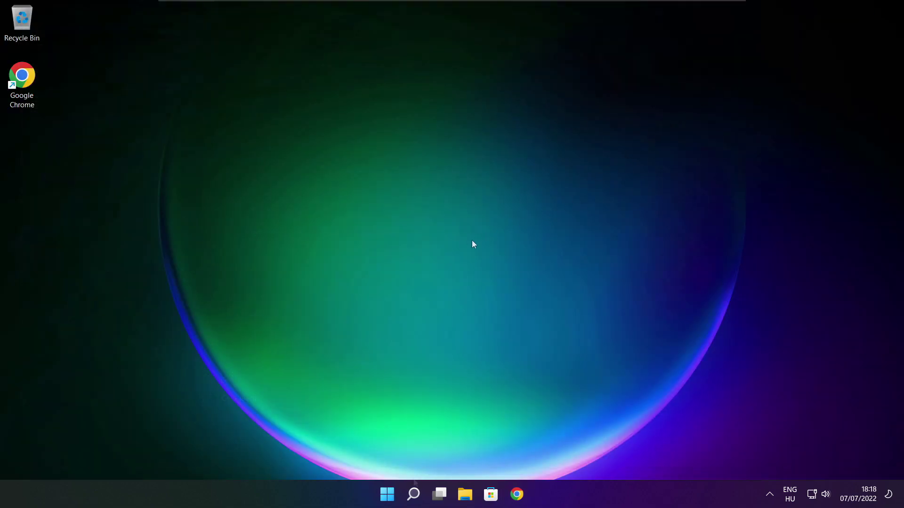
Launch Registry Editor via 'regedit' and open HKEY_CURRENT_USER\System\GameConfigStore.
click(413, 494)
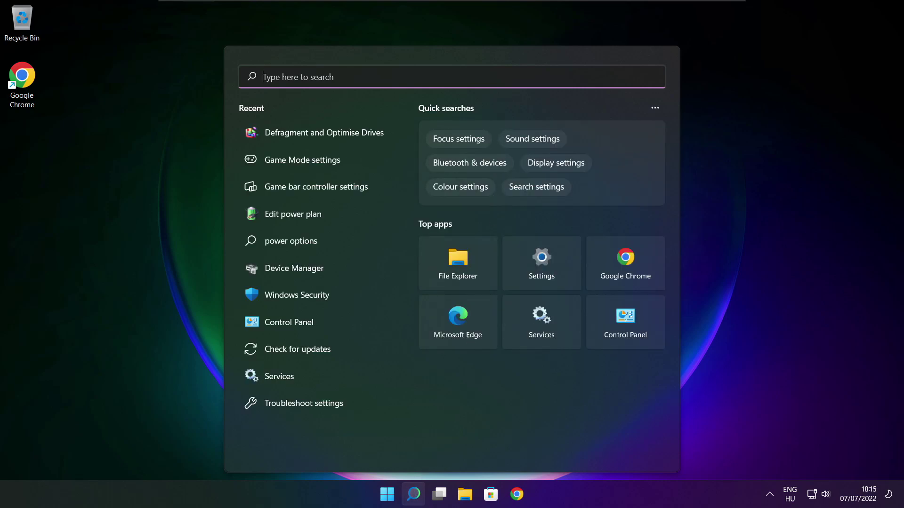
text(regedit)
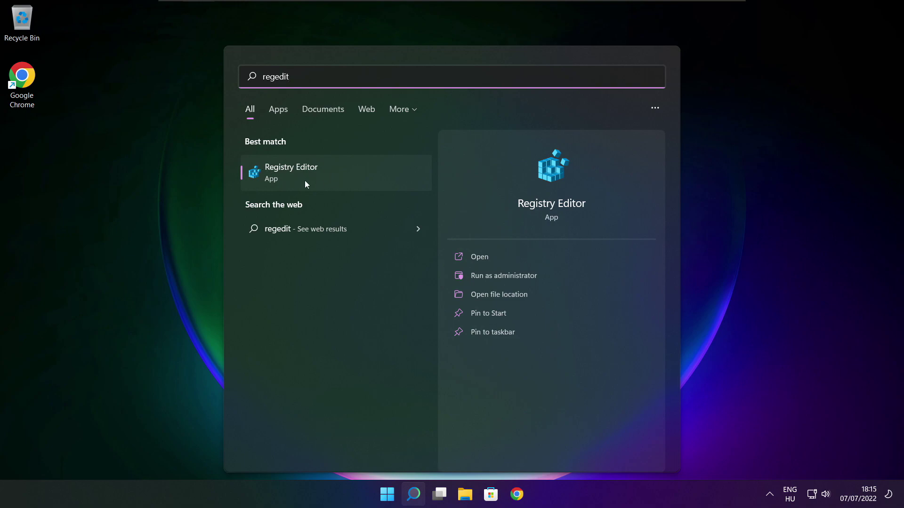
click(344, 171)
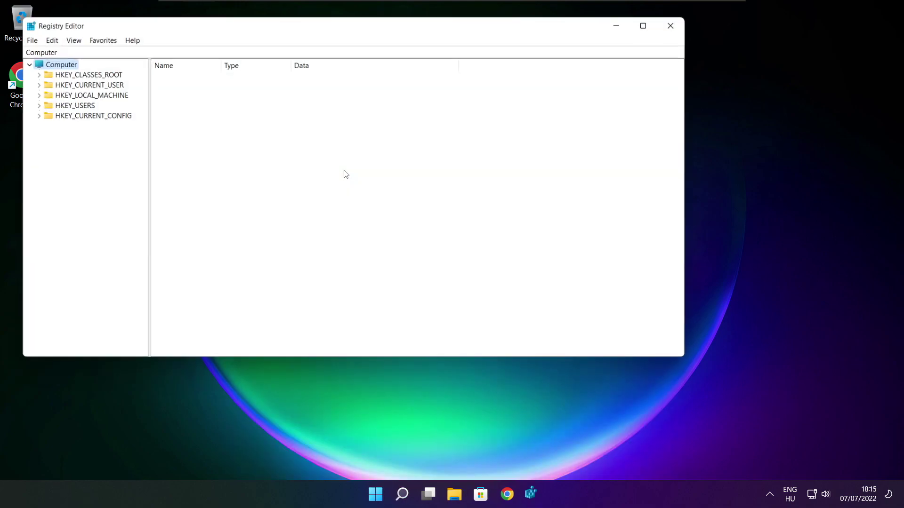
drag(271, 33, 367, 102)
click(157, 154)
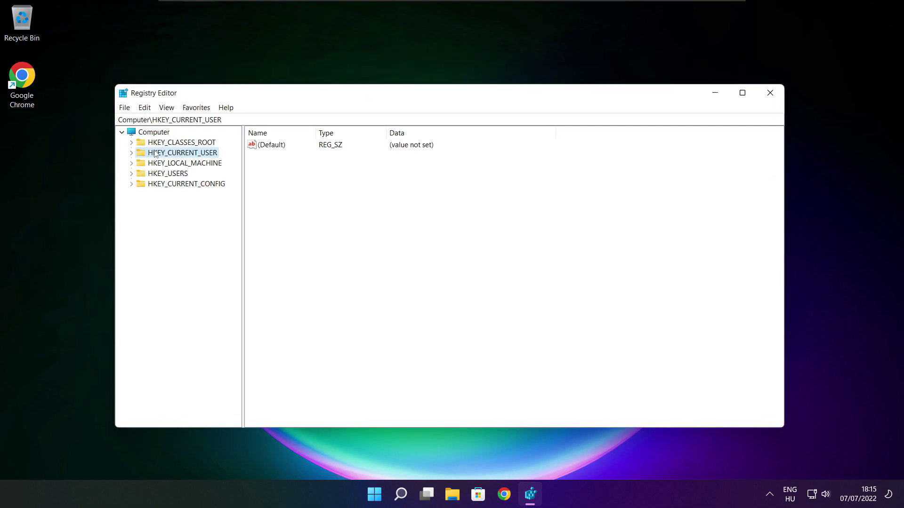
click(132, 154)
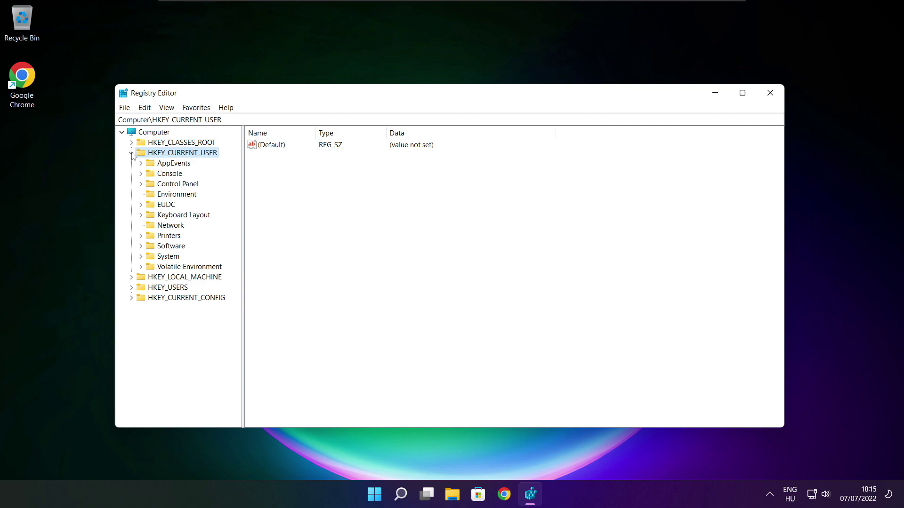
click(156, 259)
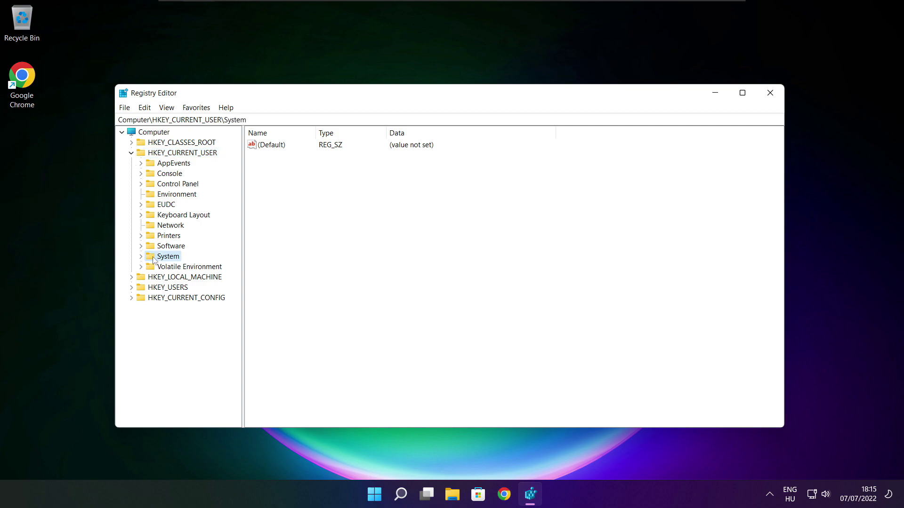
click(140, 257)
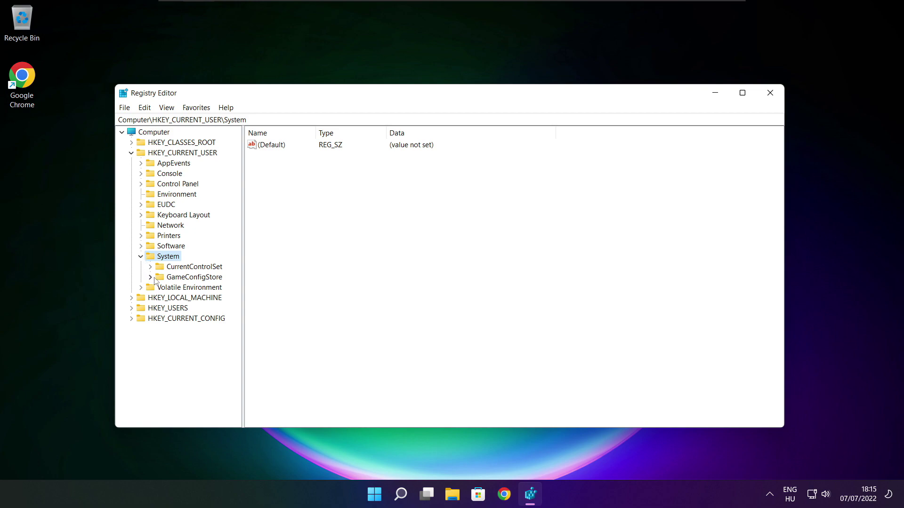
click(186, 279)
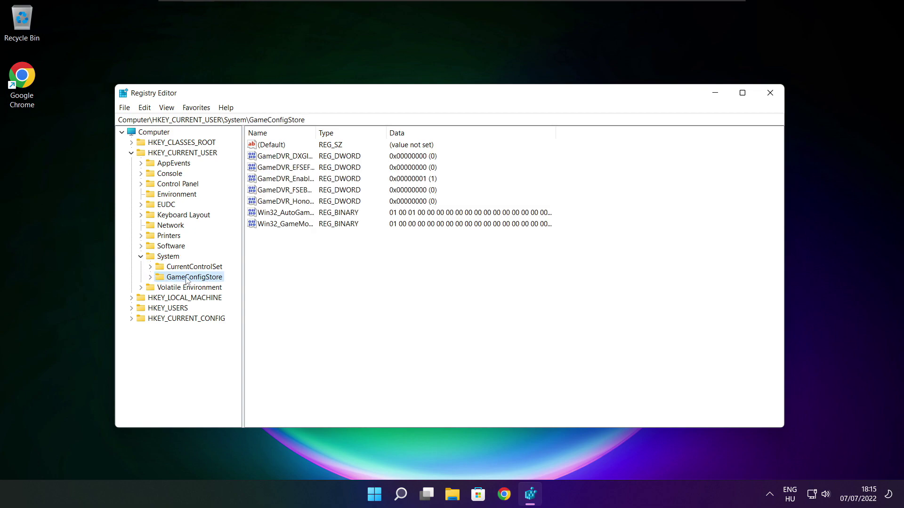
Set the GameDVR_Enabled value to 0.
drag(316, 132, 396, 130)
click(283, 180)
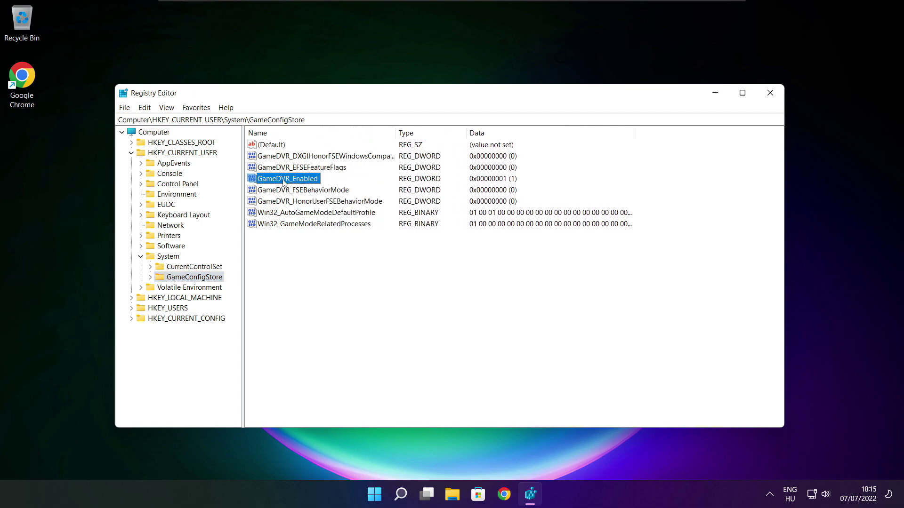
double_click(285, 181)
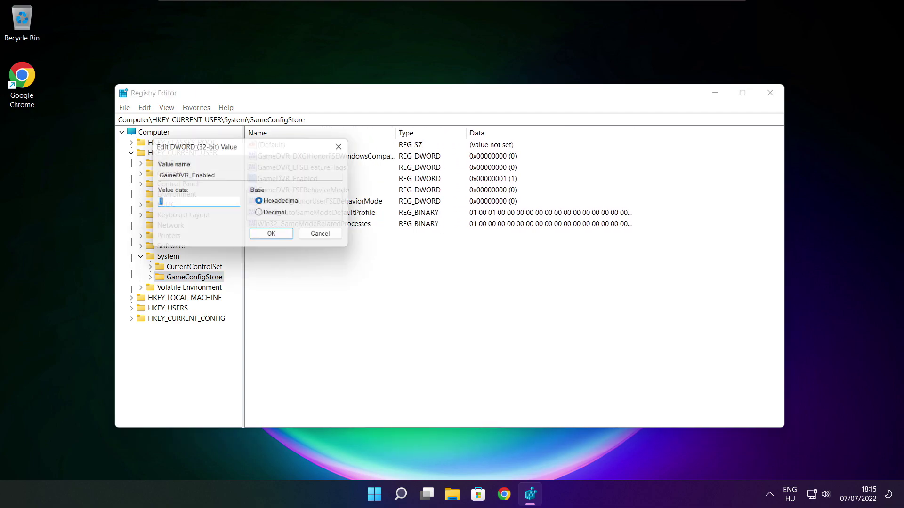
drag(266, 151, 475, 187)
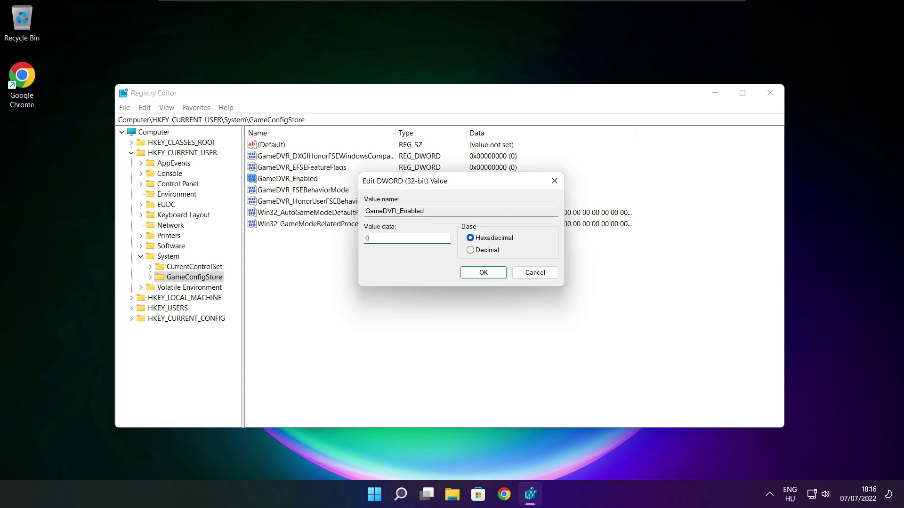
click(484, 274)
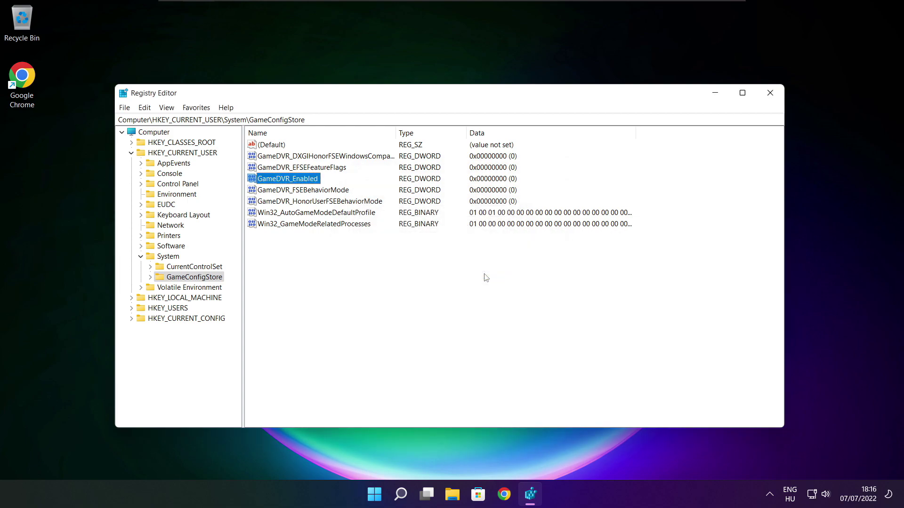
Collapse HKEY_CURRENT_USER and expand HKEY_LOCAL_MACHINE\SOFTWARE\Microsoft.
click(131, 153)
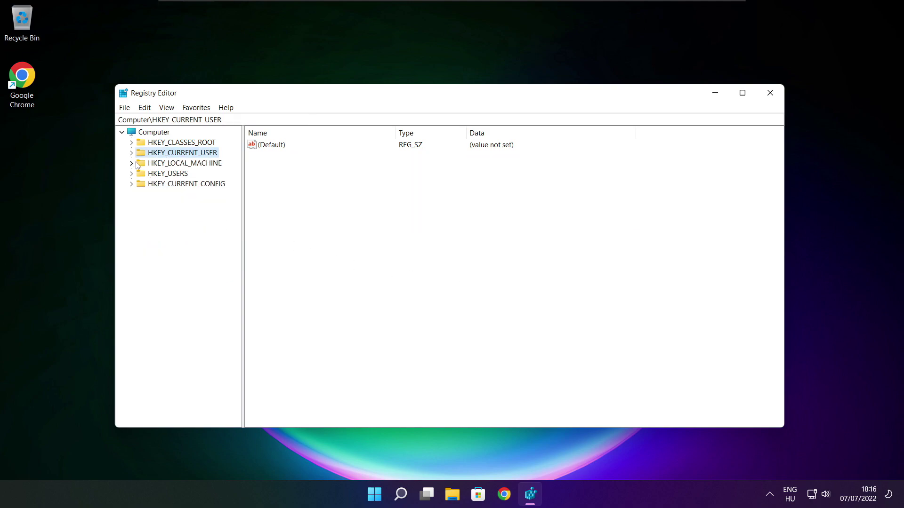
click(142, 164)
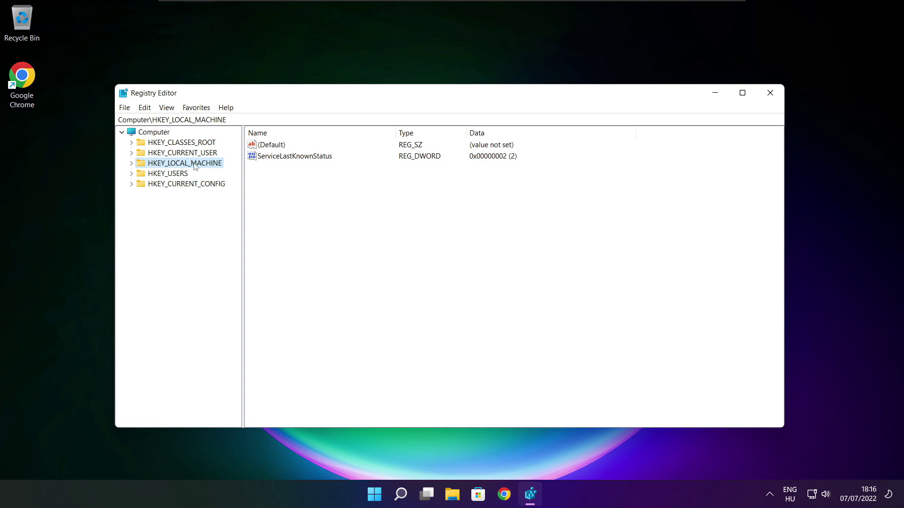
click(132, 164)
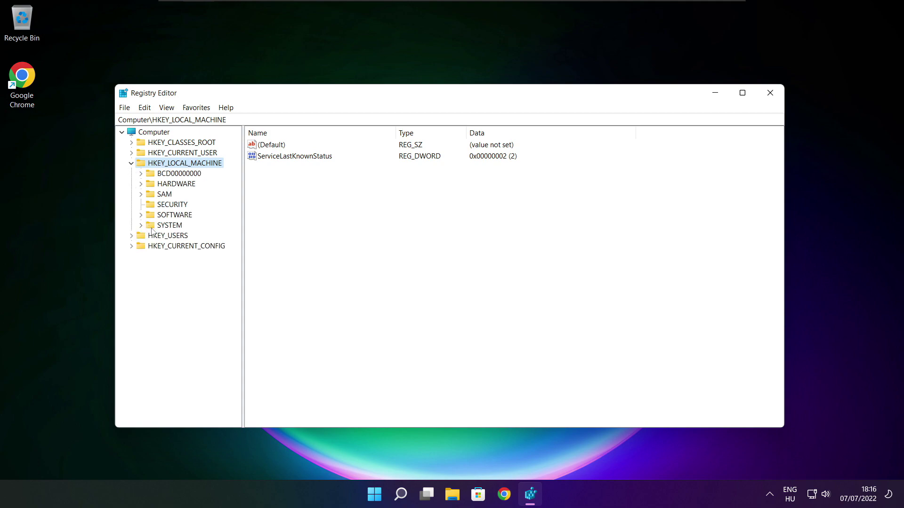
click(165, 217)
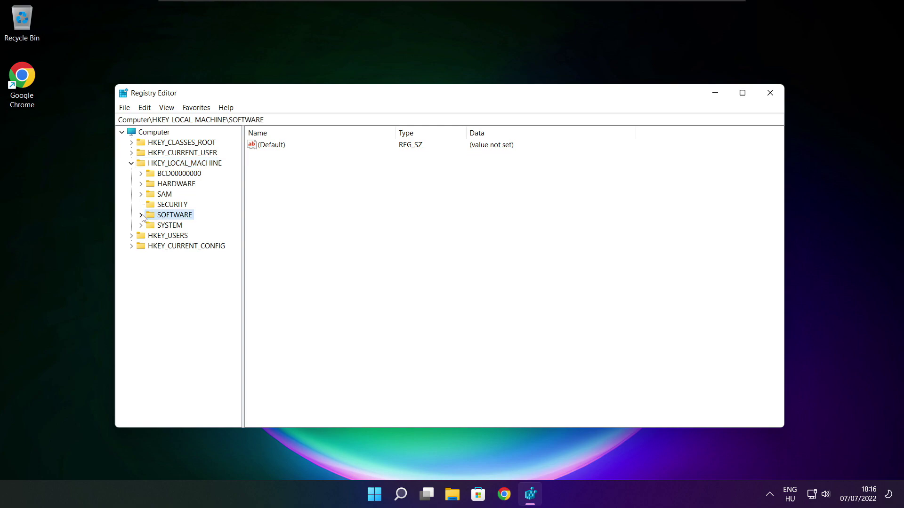
click(141, 215)
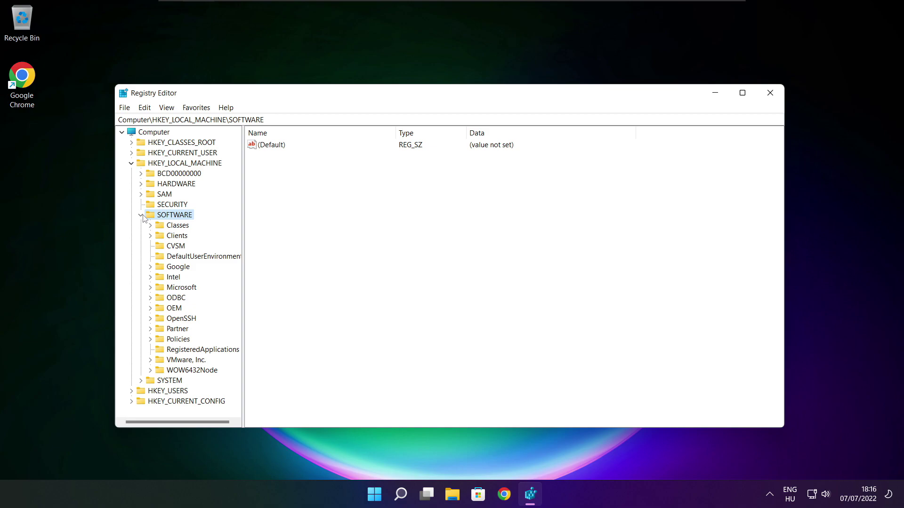
click(170, 289)
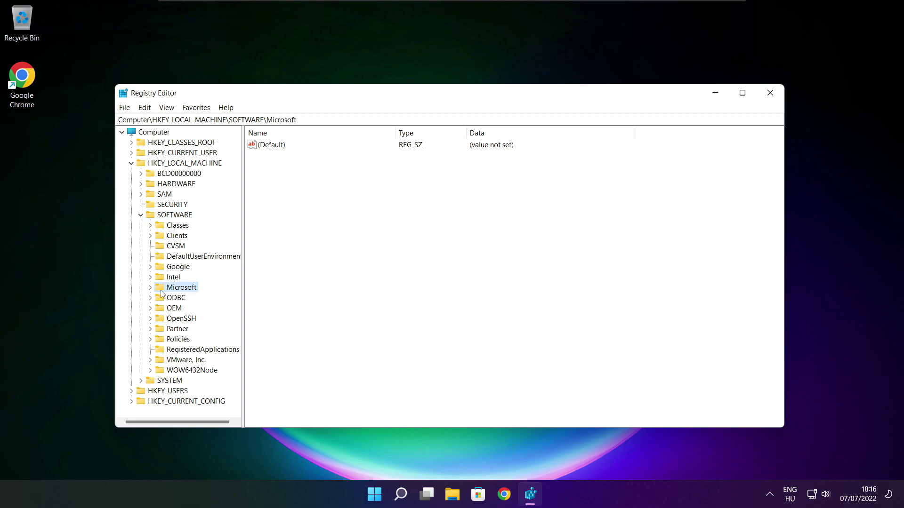
click(150, 288)
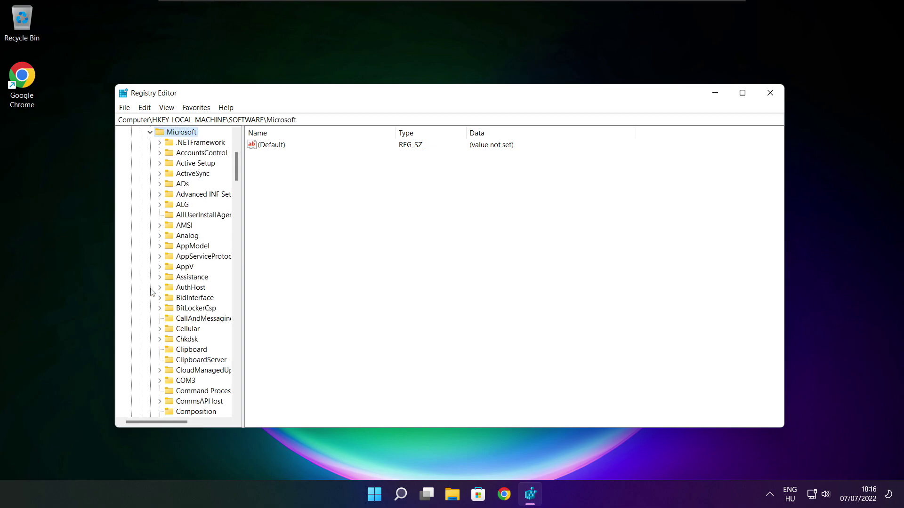
Expand PolicyManager\default and select its ApplicationManagement key.
scroll(185, 281, down, 15)
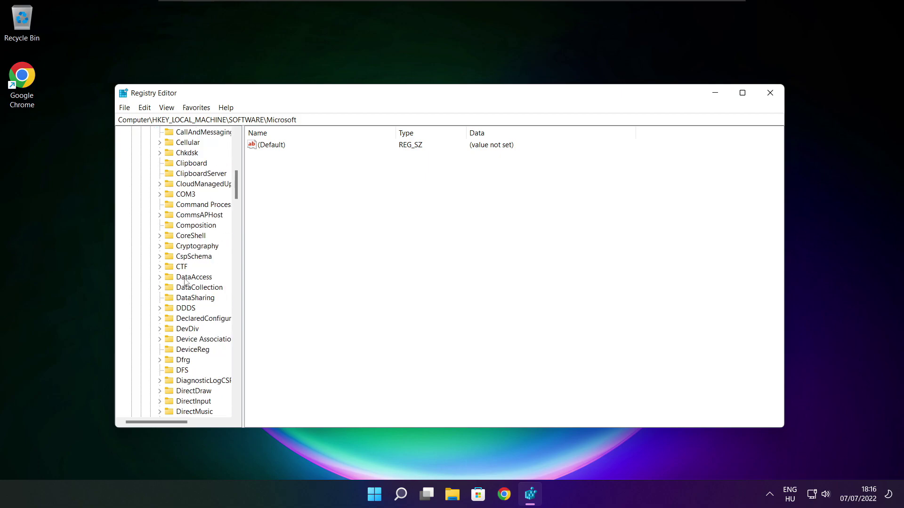
scroll(185, 282, down, 20)
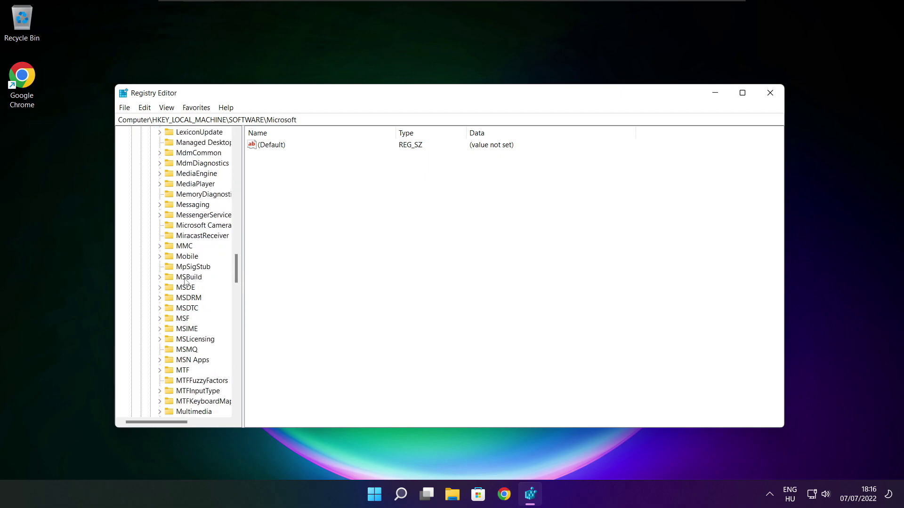
scroll(185, 281, down, 6)
scroll(185, 282, down, 1)
scroll(187, 281, up, 1)
click(180, 268)
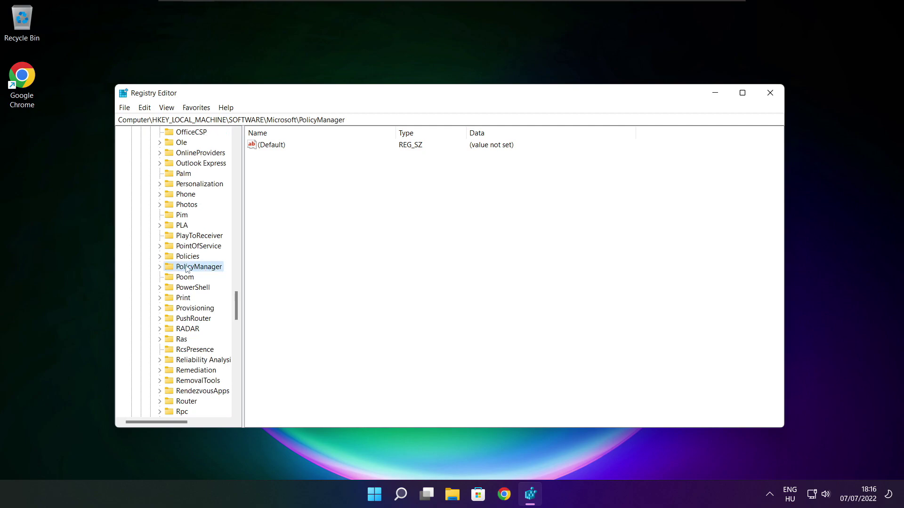
click(159, 267)
click(196, 288)
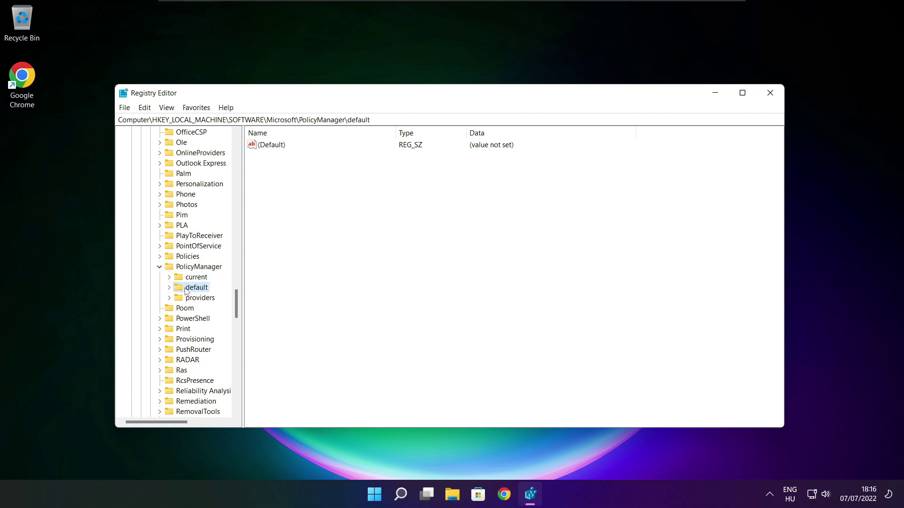
click(169, 288)
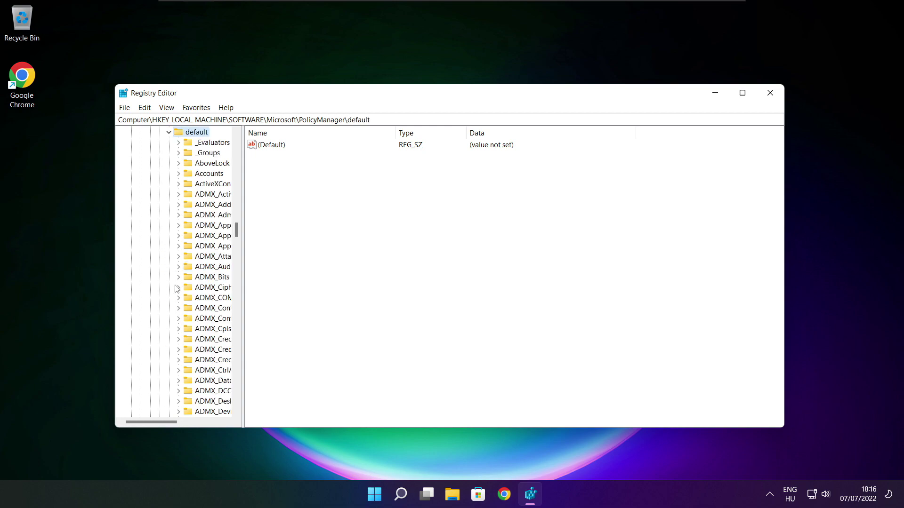
scroll(210, 207, down, 8)
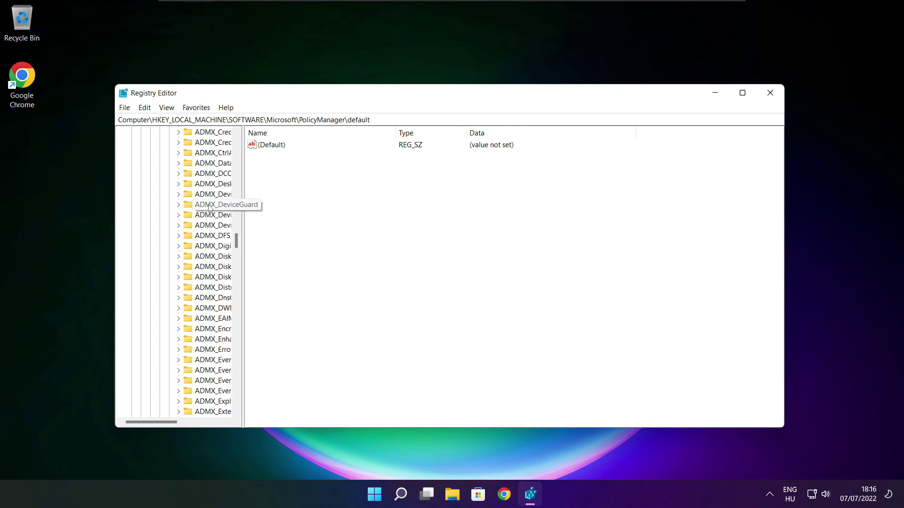
scroll(210, 207, down, 20)
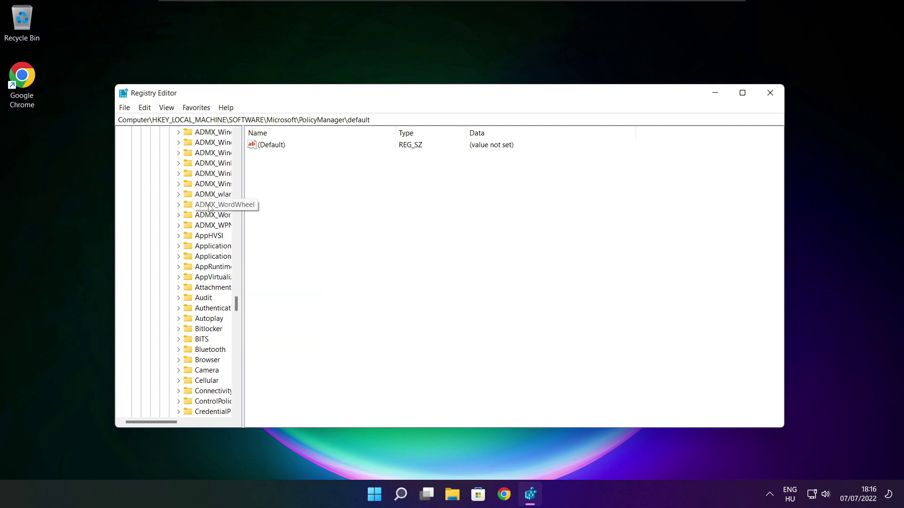
scroll(209, 207, down, 3)
drag(243, 204, 297, 204)
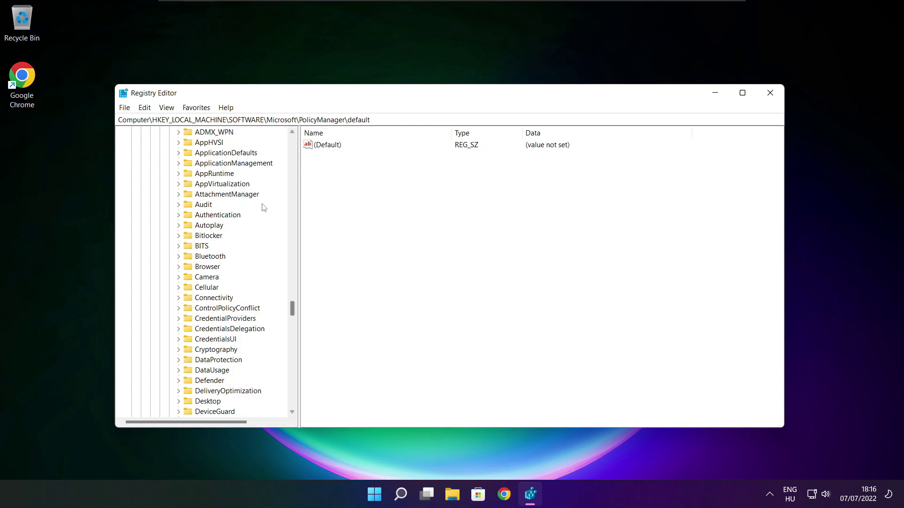
scroll(262, 207, up, 1)
click(232, 194)
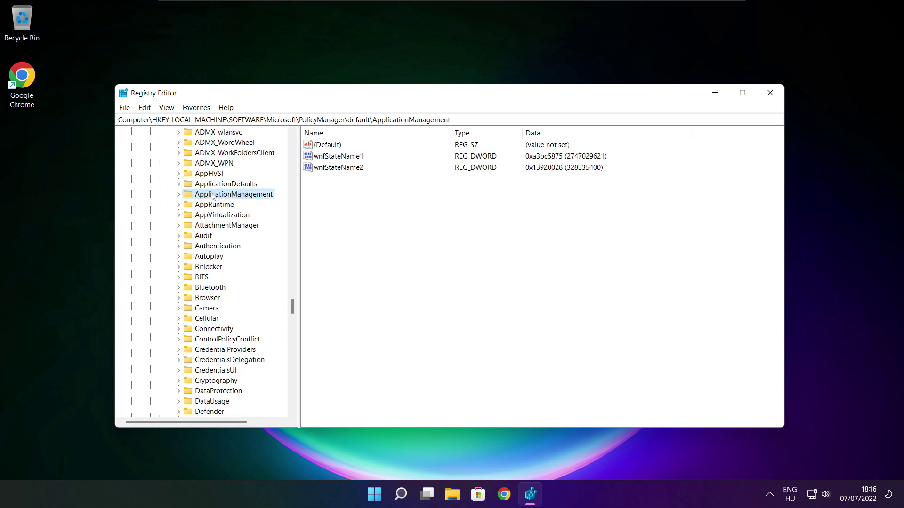
Change AllowGameDVR's value entry from 1 to 0 and close Registry Editor.
click(178, 195)
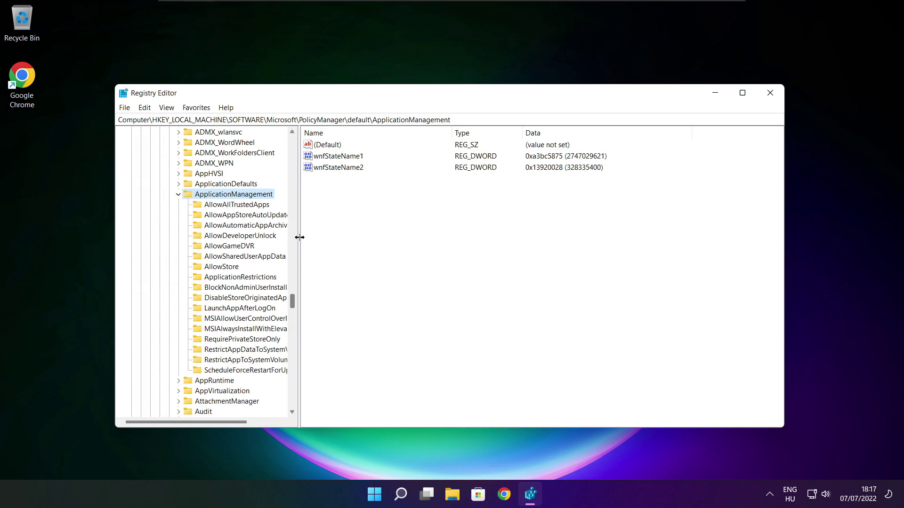
drag(298, 237, 309, 236)
click(228, 246)
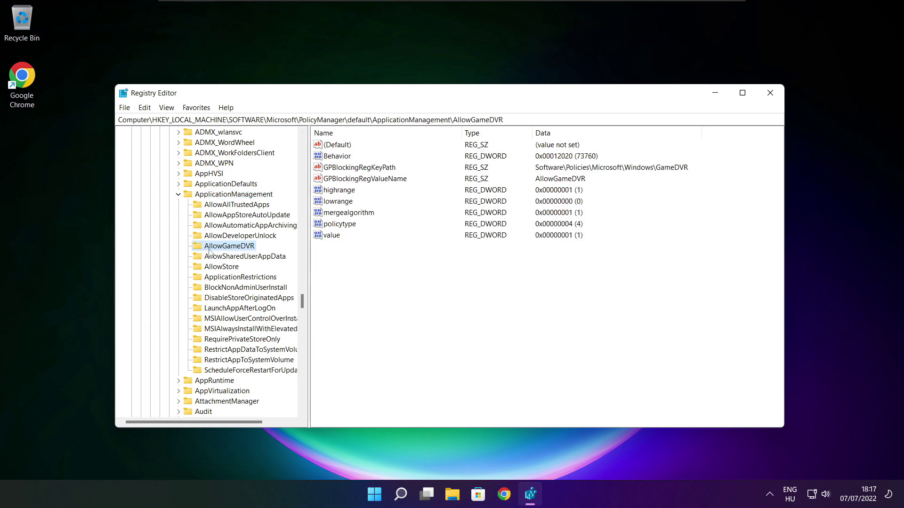
click(332, 238)
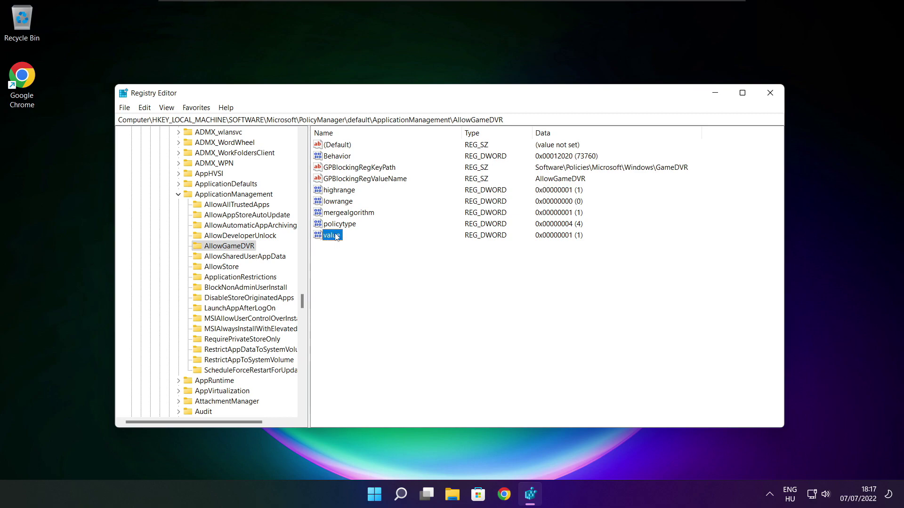
double_click(336, 237)
drag(253, 154, 458, 188)
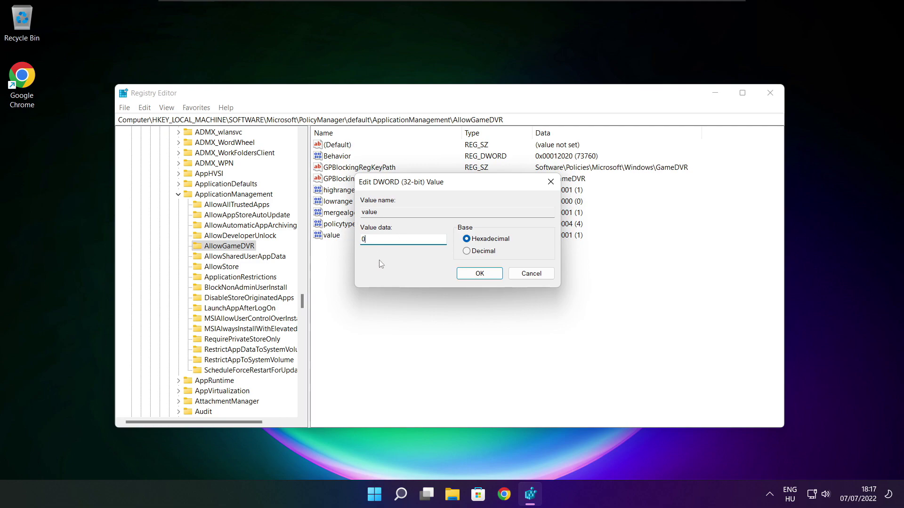
click(480, 274)
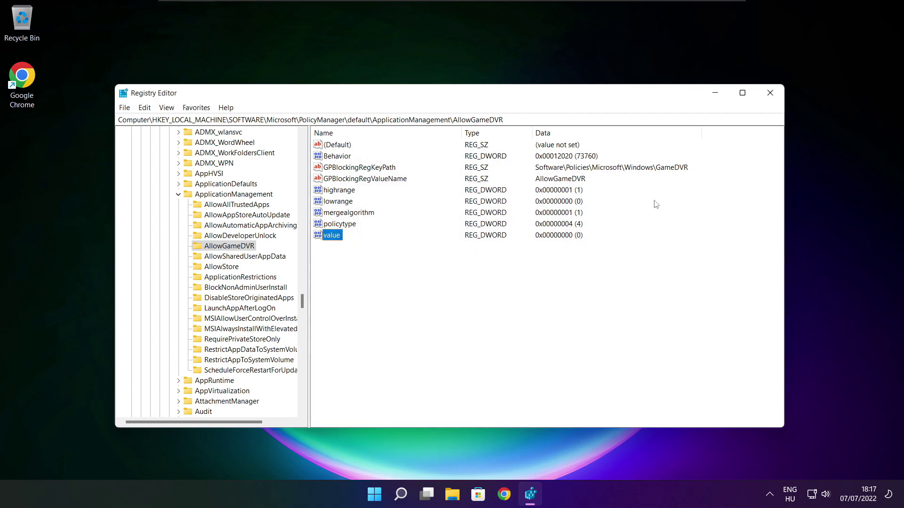
click(770, 93)
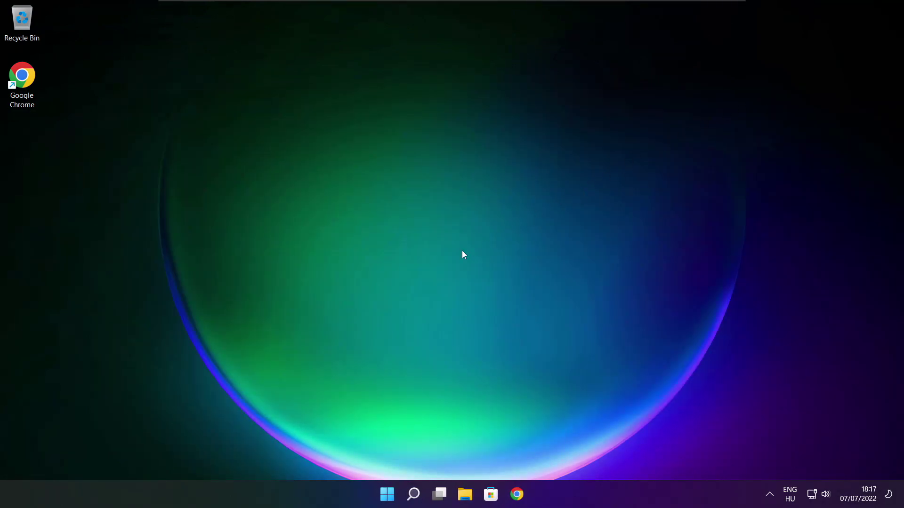
Download dxwebsetup.exe in English from the DirectX End-User Runtime Web Installer page.
click(517, 494)
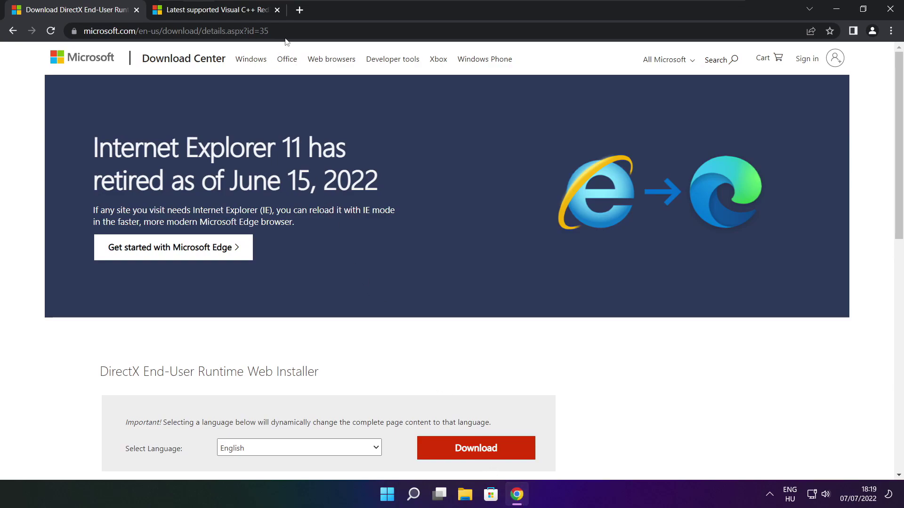
click(270, 31)
drag(270, 31, 84, 31)
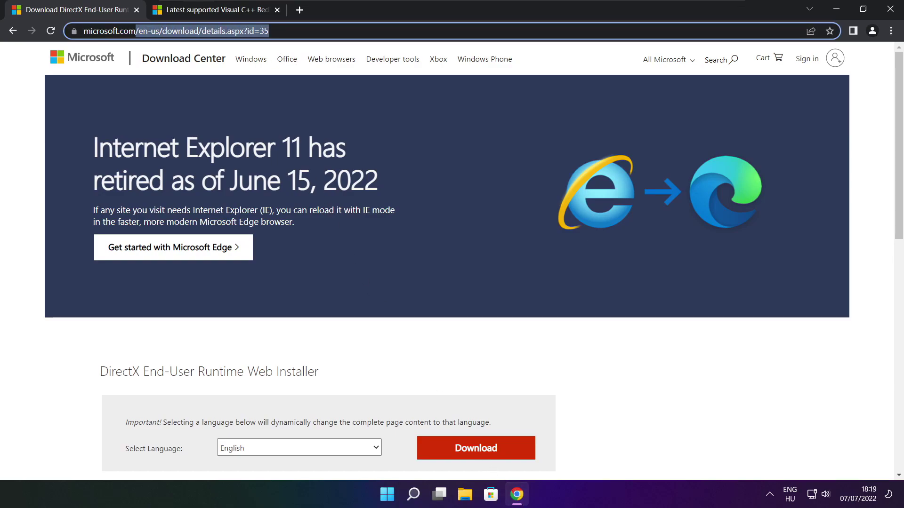
click(168, 30)
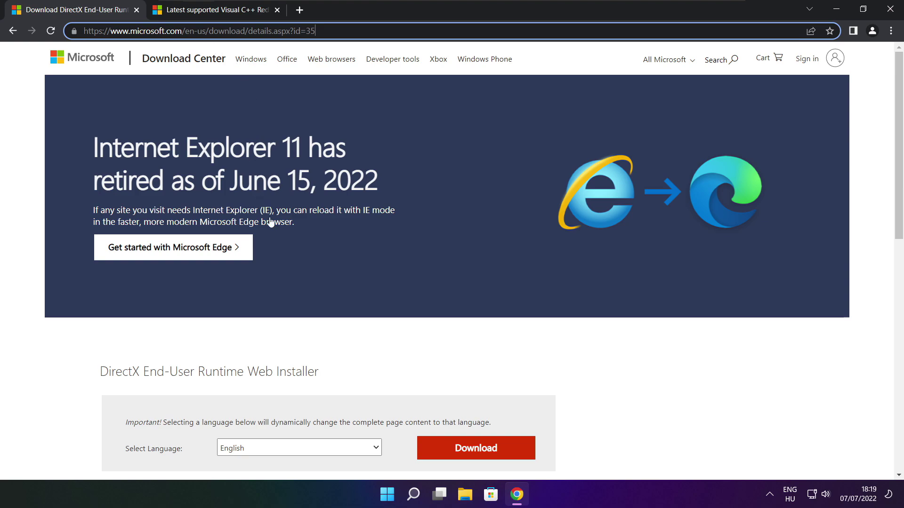
click(325, 341)
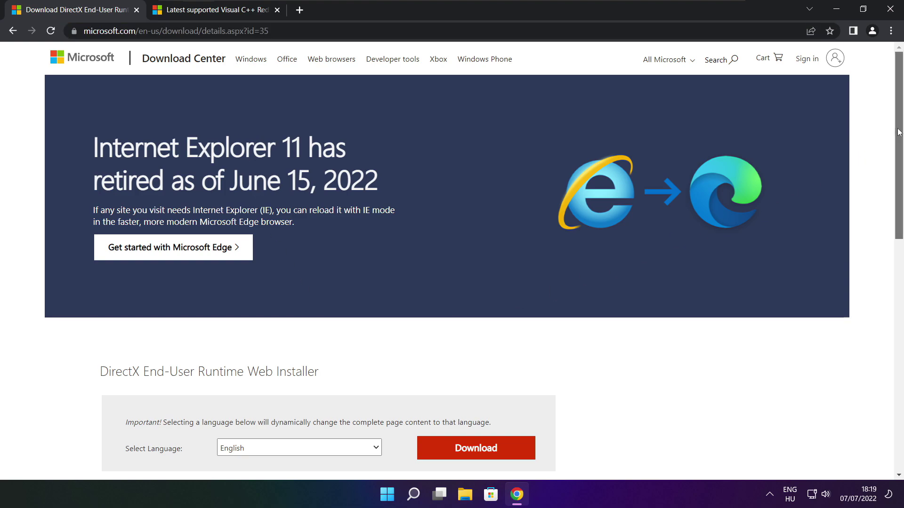
scroll(484, 225, down, 3)
drag(334, 200, 385, 200)
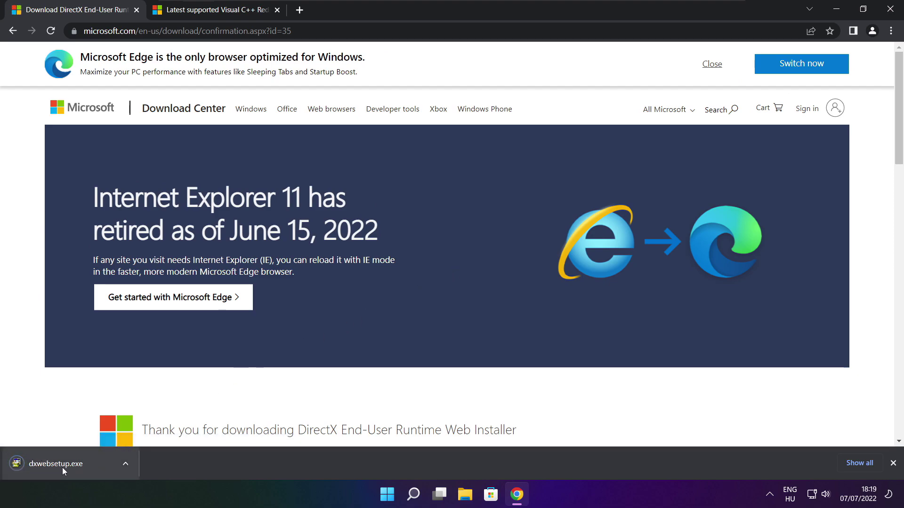
Run dxwebsetup.exe, accept the licence, skip the Bing Bar offer, install DirectX and finish.
click(85, 465)
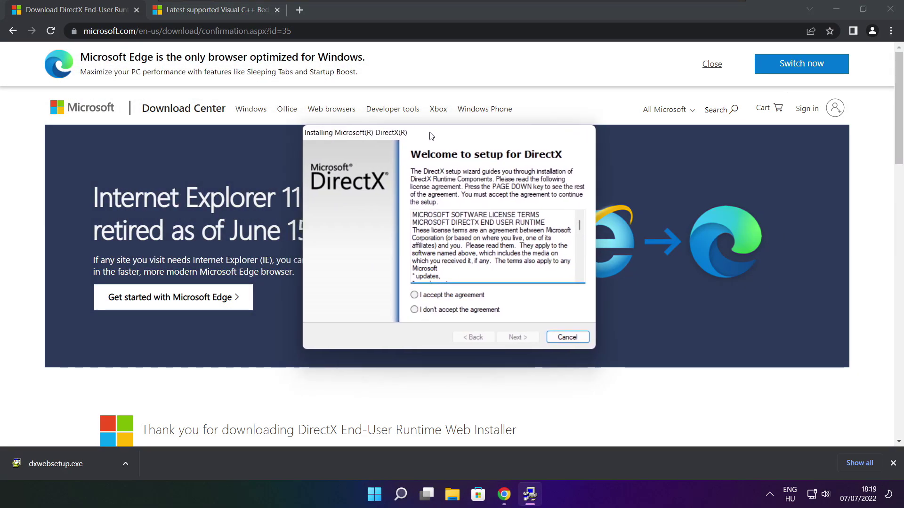
drag(579, 225, 579, 279)
click(426, 295)
click(518, 337)
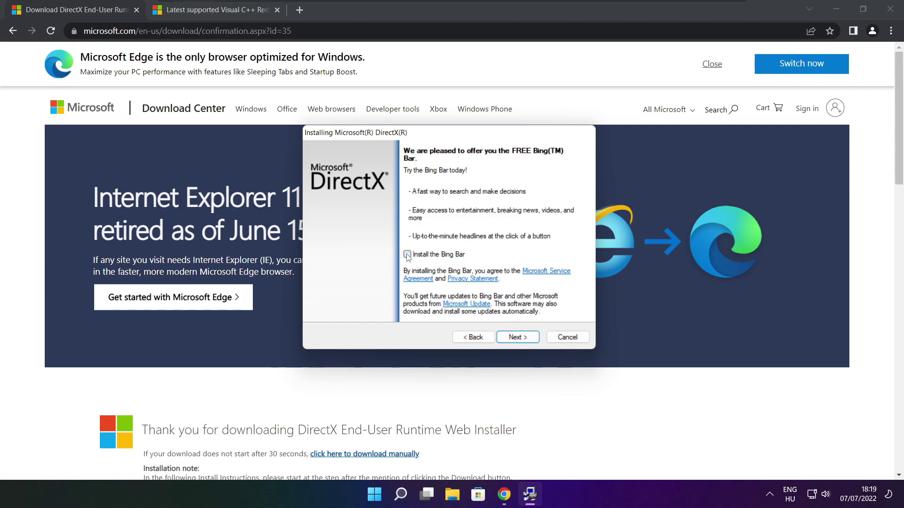
click(526, 340)
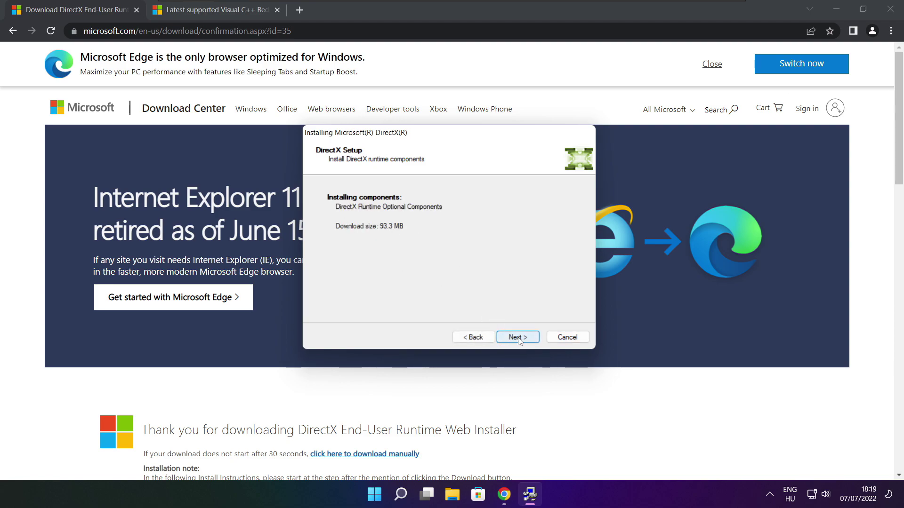
click(519, 338)
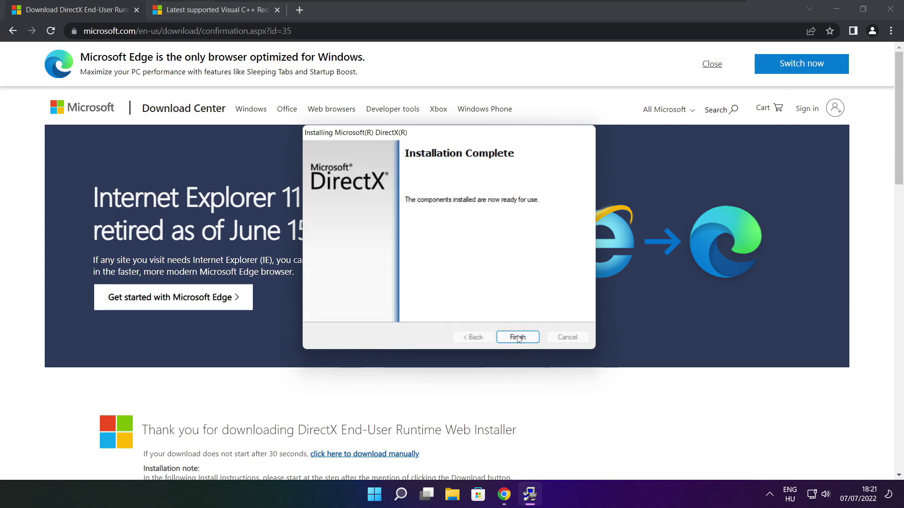
click(517, 338)
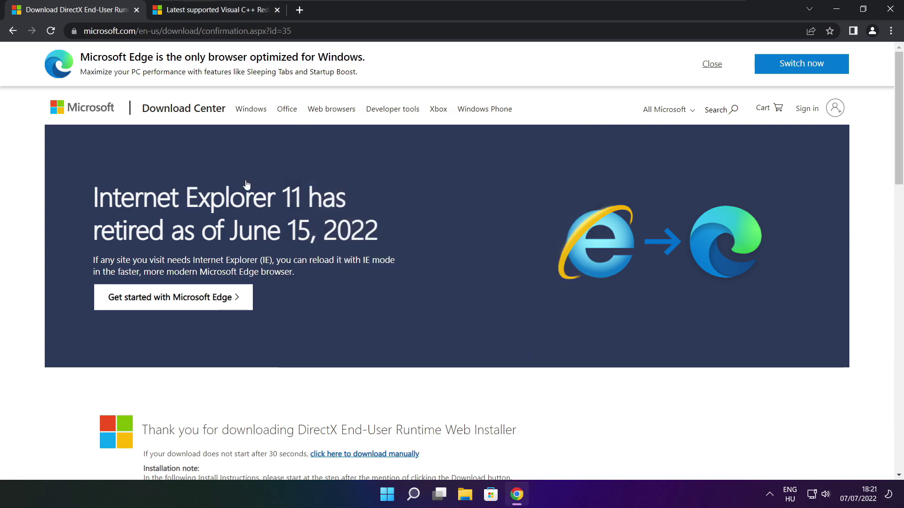
Close the DirectX tab and locate the Visual Studio 2015-2022 redistributable table.
click(136, 10)
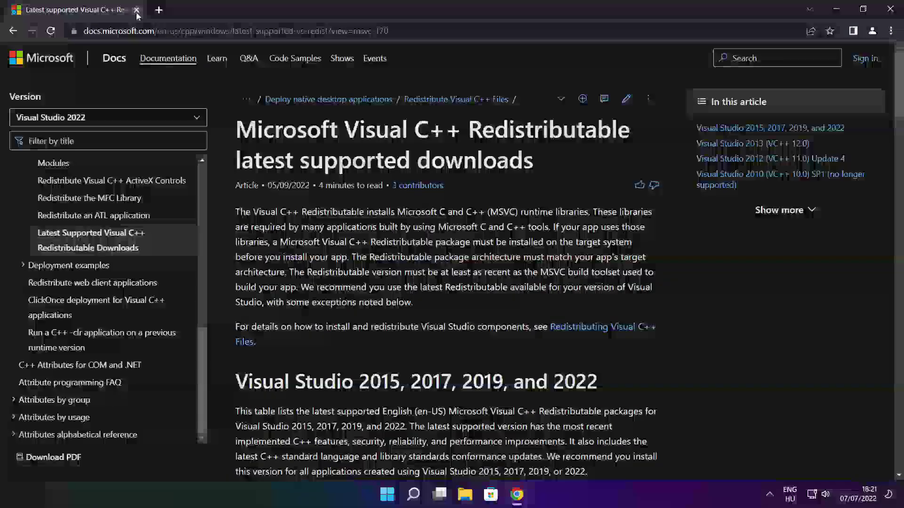
mouse_move(390, 31)
mouse_down()
mouse_move(83, 30)
mouse_move(389, 30)
mouse_up()
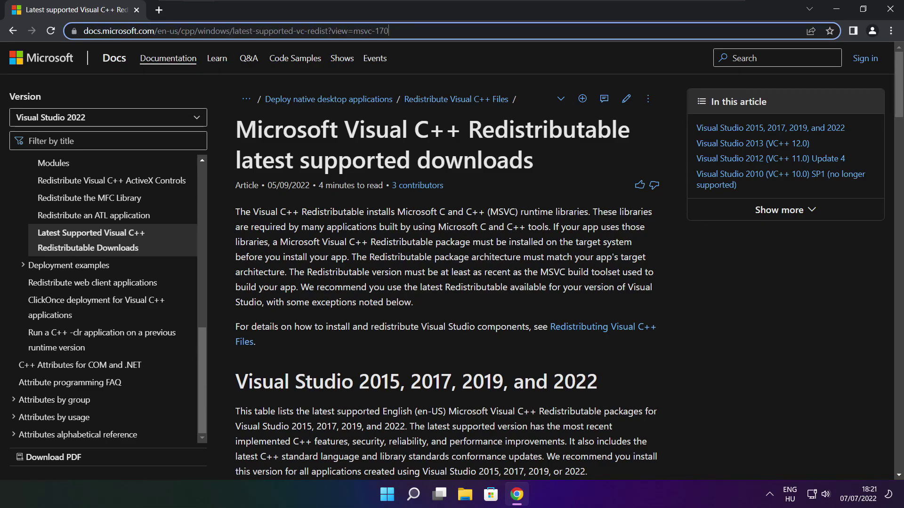
click(447, 57)
drag(894, 83, 894, 130)
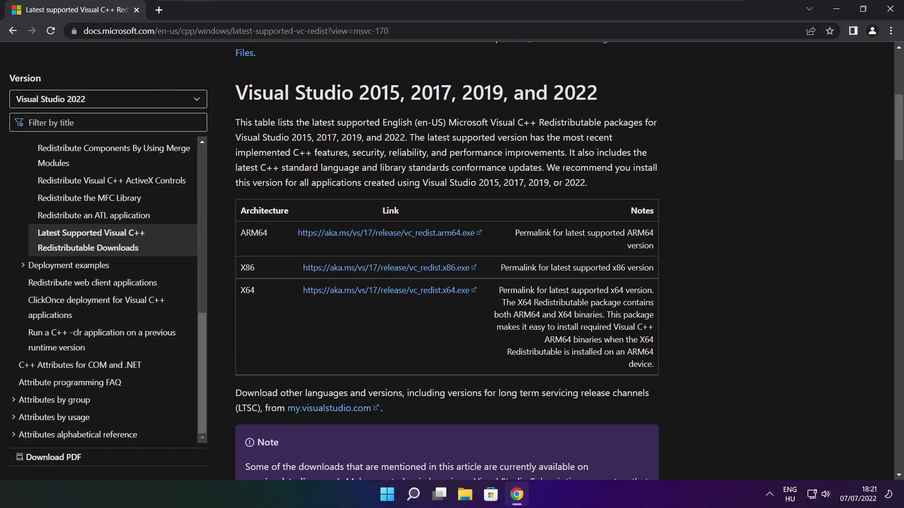
drag(240, 233, 607, 324)
click(607, 324)
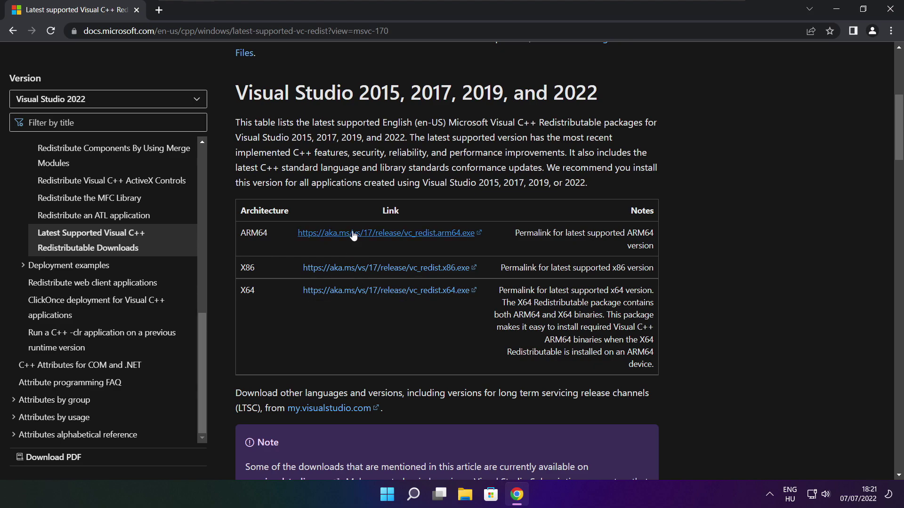
Download the ARM64, x86 and x64 Visual C++ redistributables.
click(374, 237)
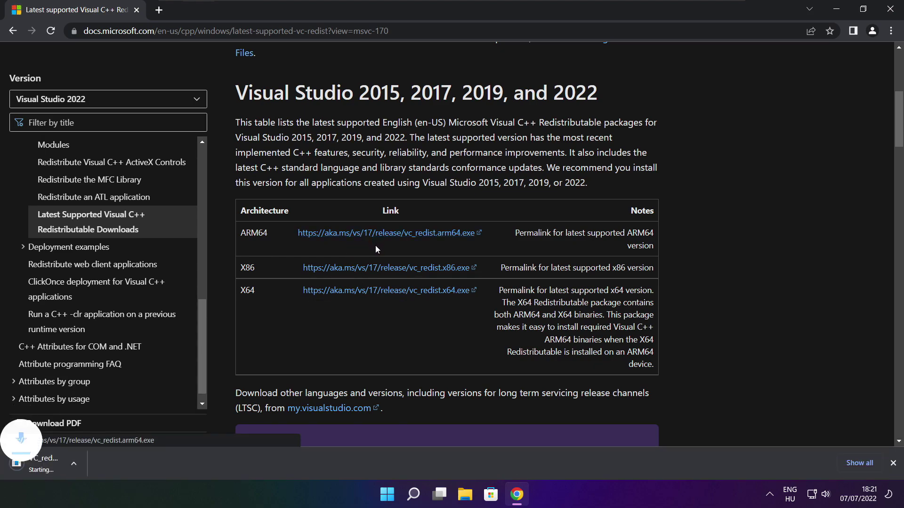
click(373, 271)
click(372, 292)
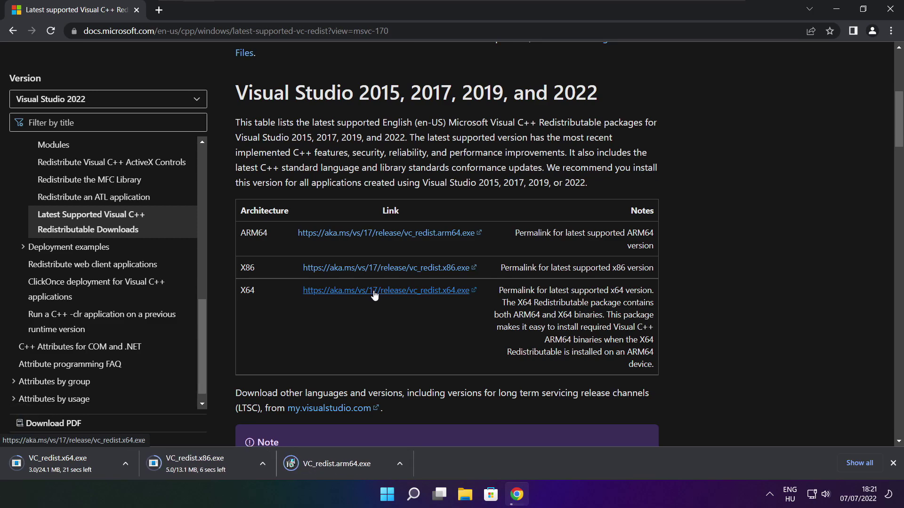
Attempt the ARM64 redistributable install, which fails, and close its setup.
click(344, 465)
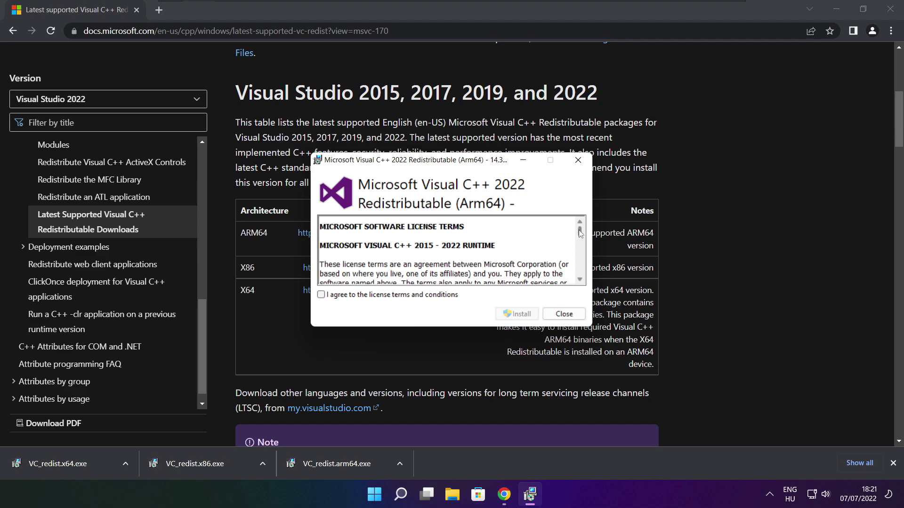
drag(580, 233, 579, 276)
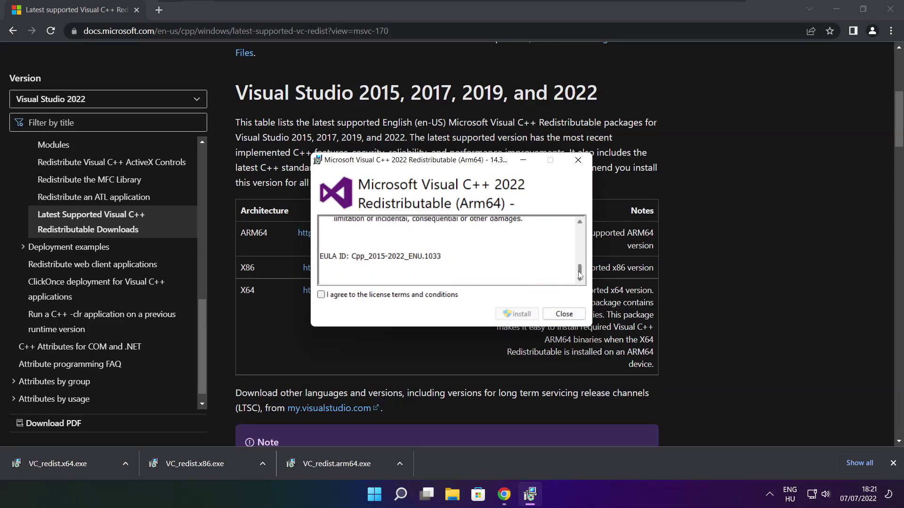
click(321, 295)
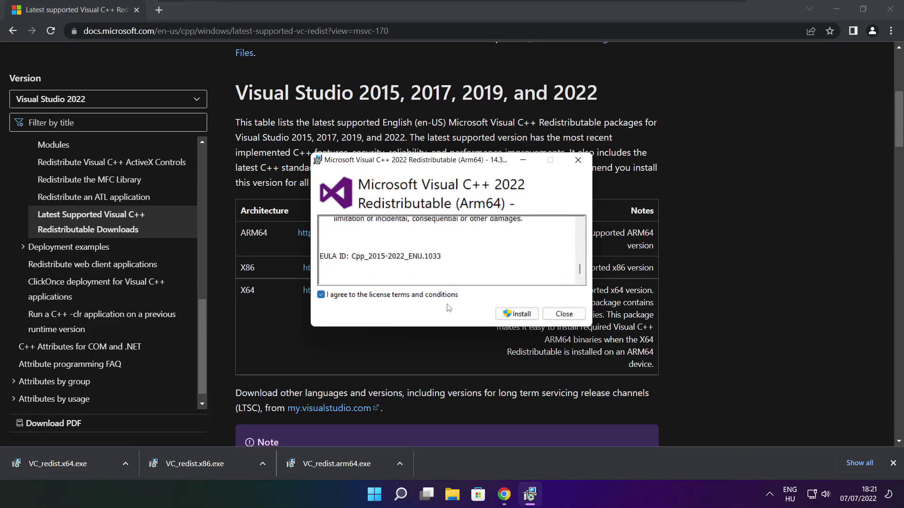
click(514, 315)
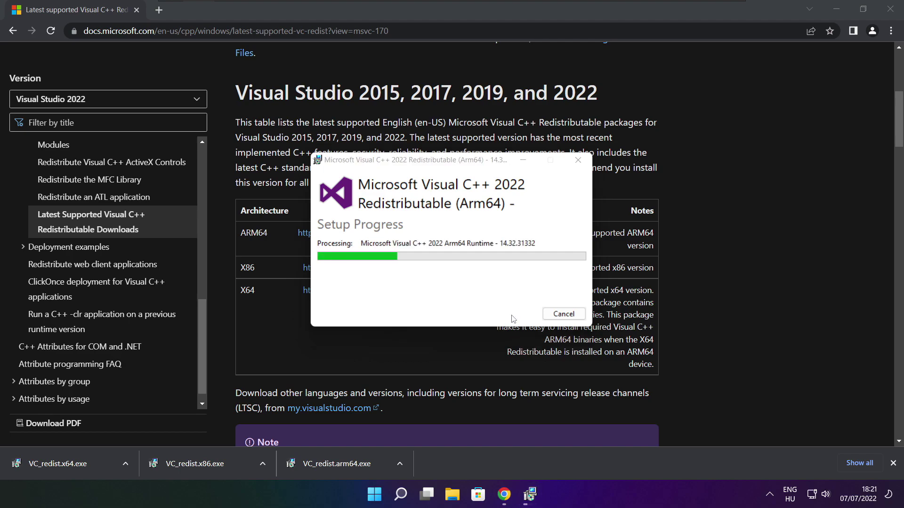
click(549, 318)
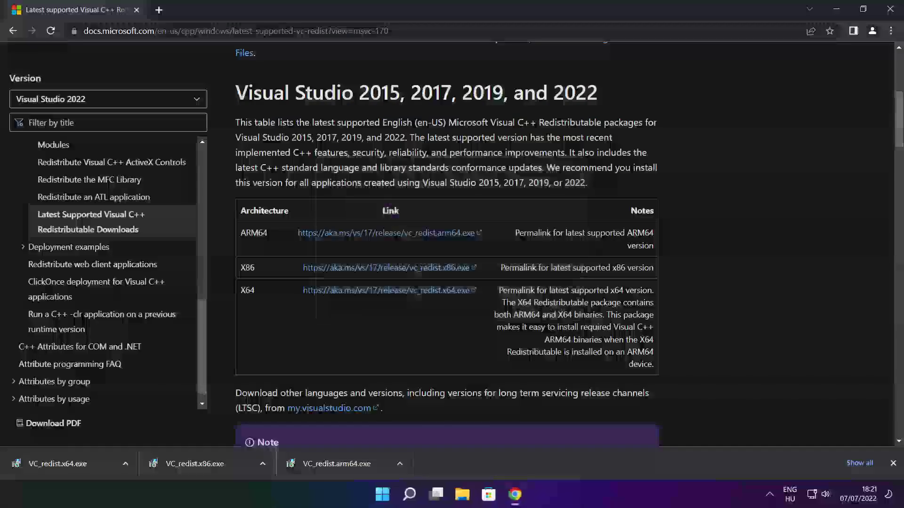
Install the x86 Visual C++ 2015-2022 redistributable after agreeing to its licence.
click(213, 463)
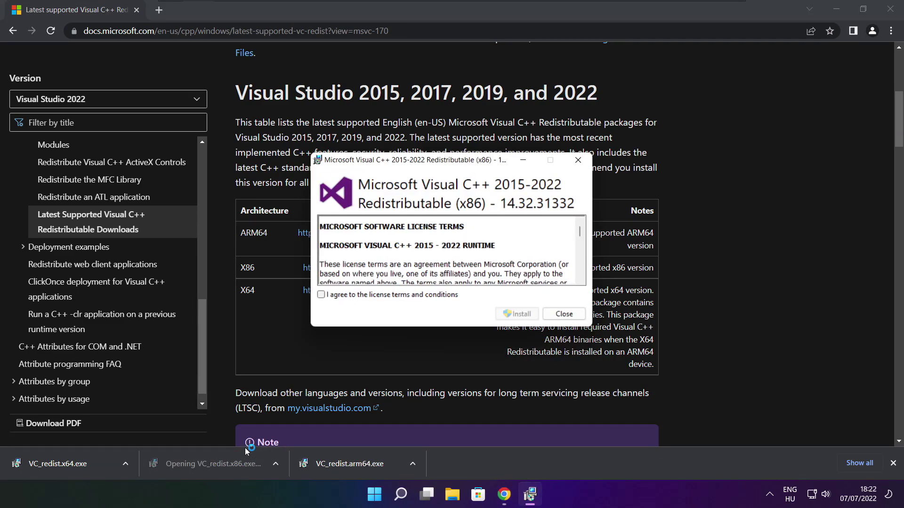
drag(580, 230, 579, 271)
click(321, 295)
click(517, 315)
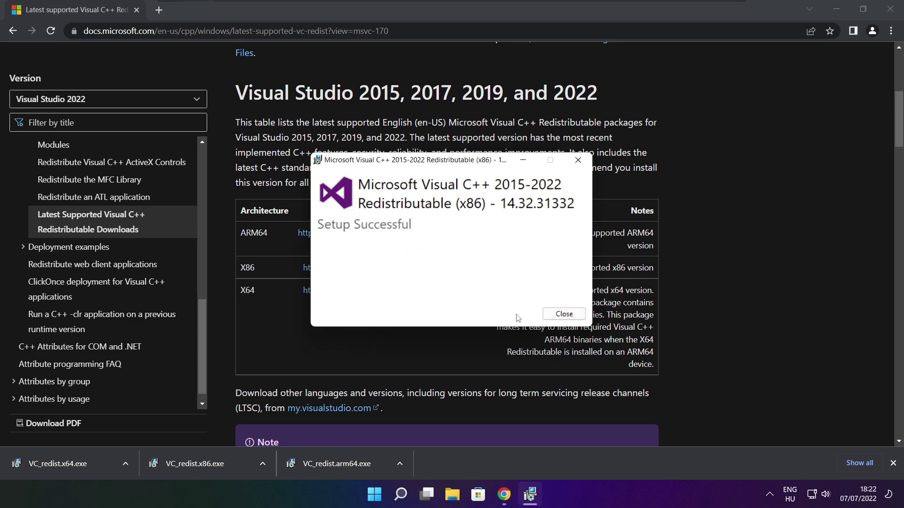
click(564, 314)
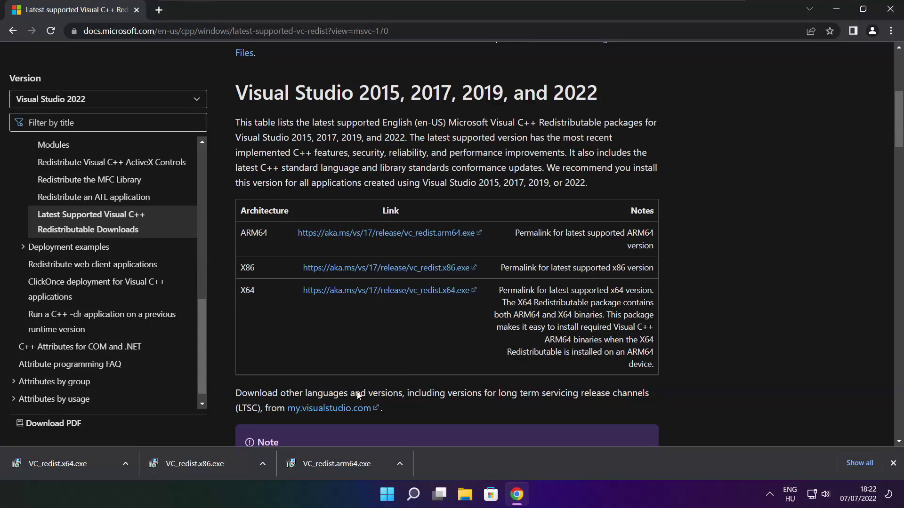
Install the x64 Visual C++ 2015-2022 redistributable 14.32.31332 after agreeing to its licence.
click(71, 465)
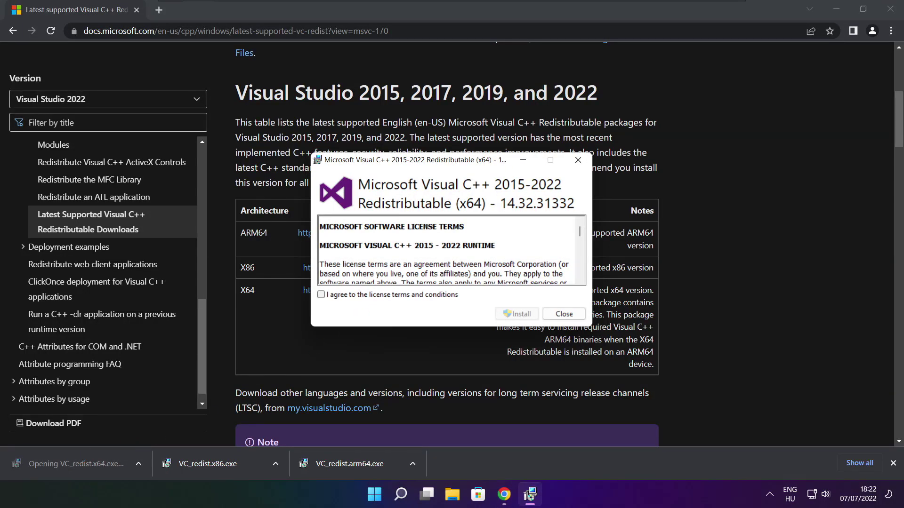
scroll(584, 240, down, 15)
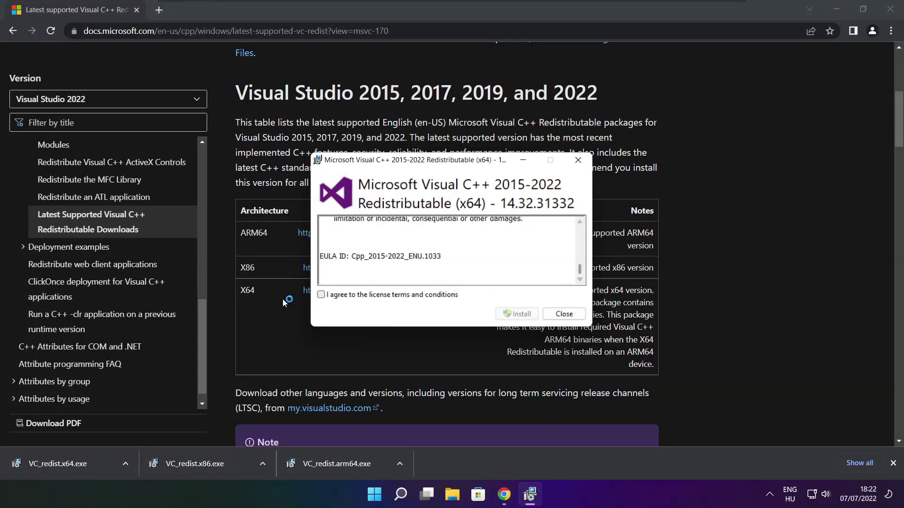
click(322, 296)
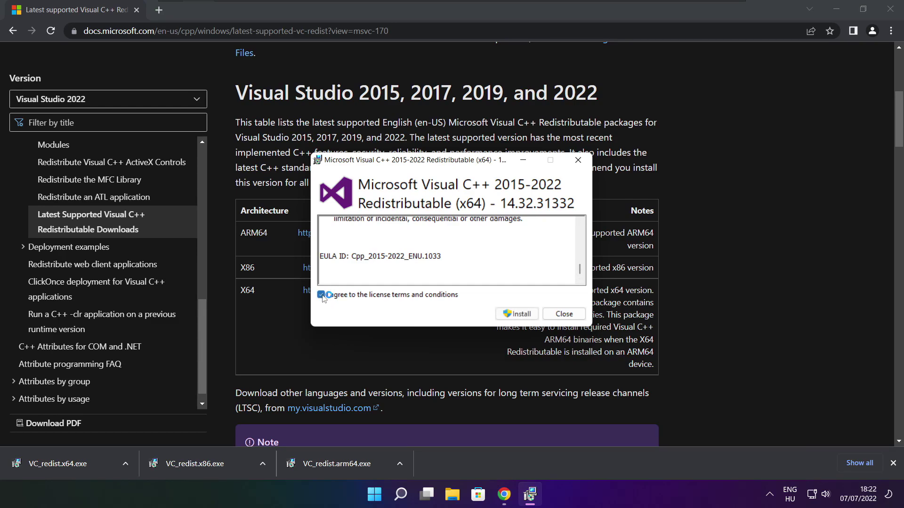
click(518, 314)
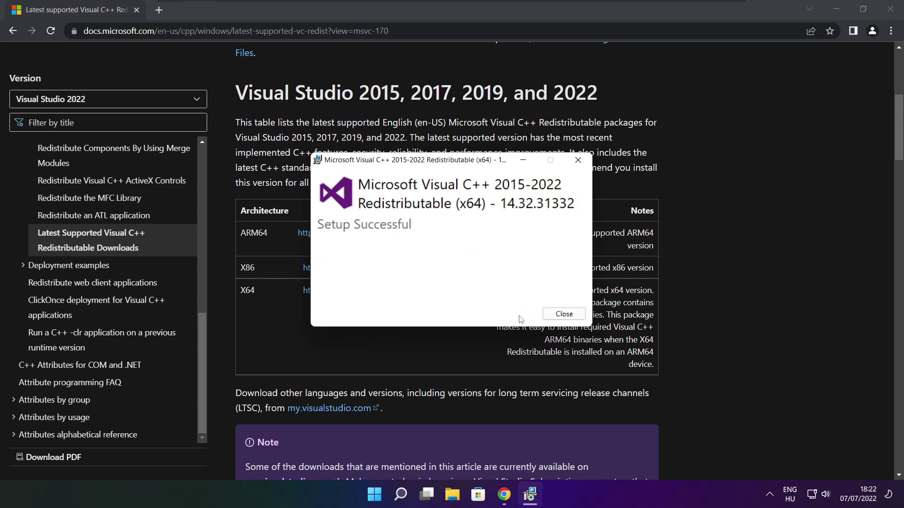
click(564, 313)
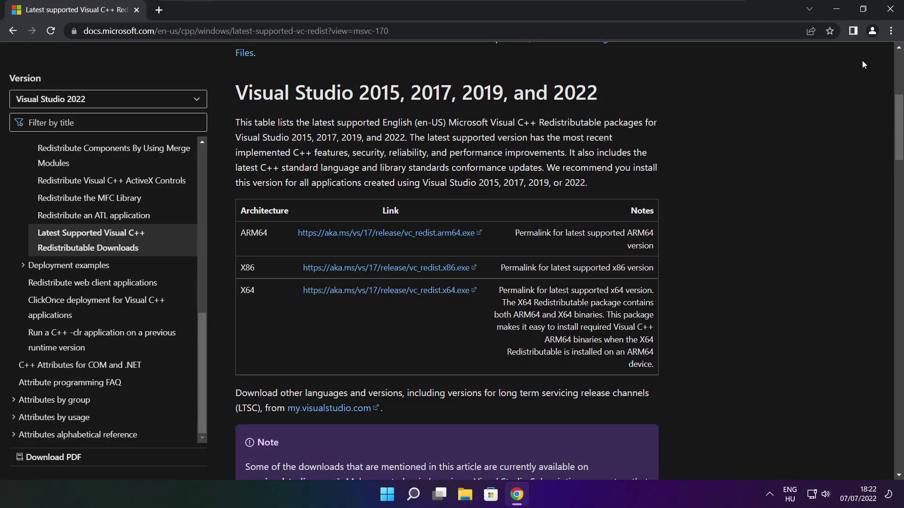
Close Chrome and choose Restart from the Start menu's power options.
click(892, 12)
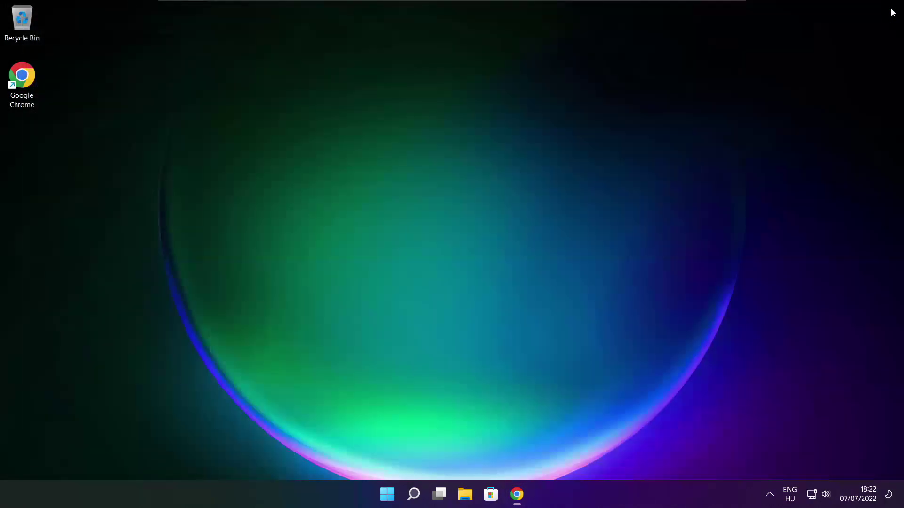
click(388, 499)
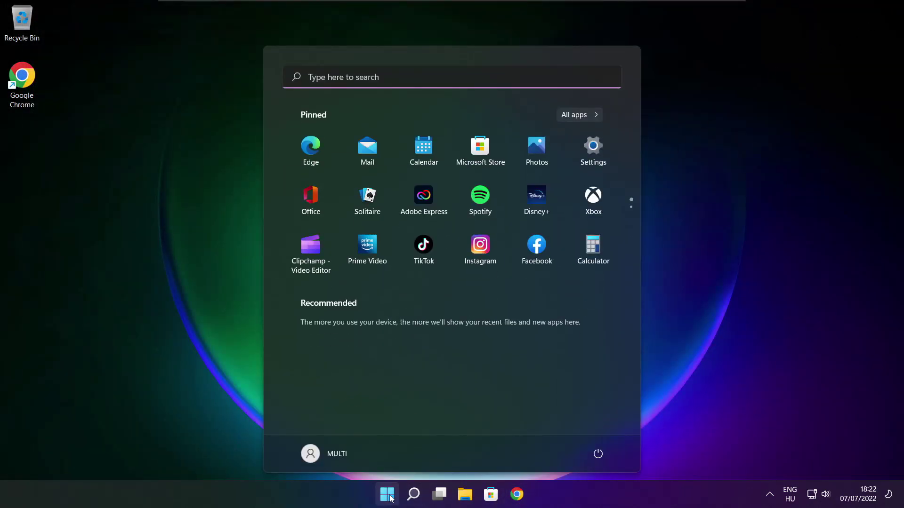
click(597, 456)
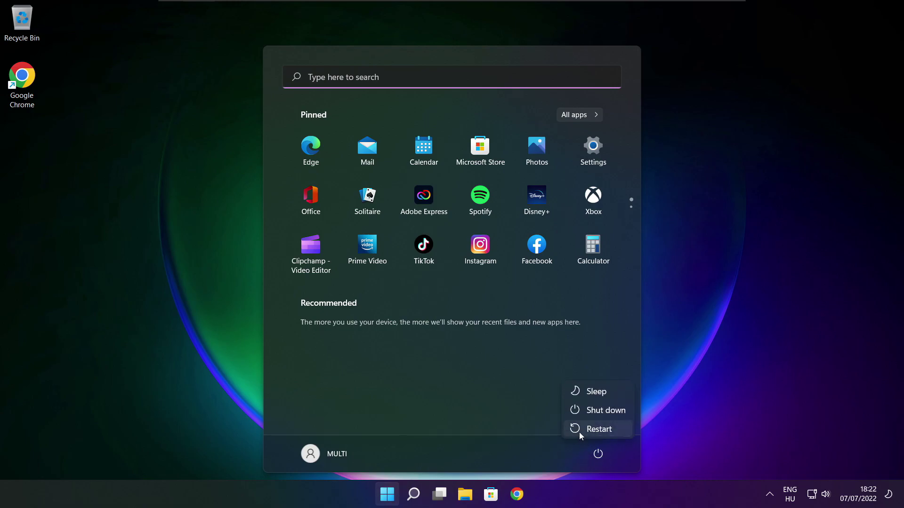
click(599, 429)
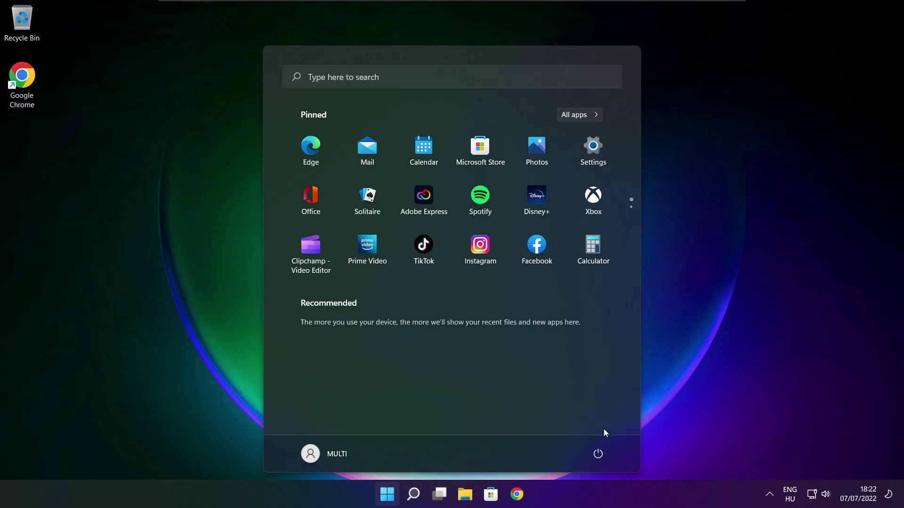